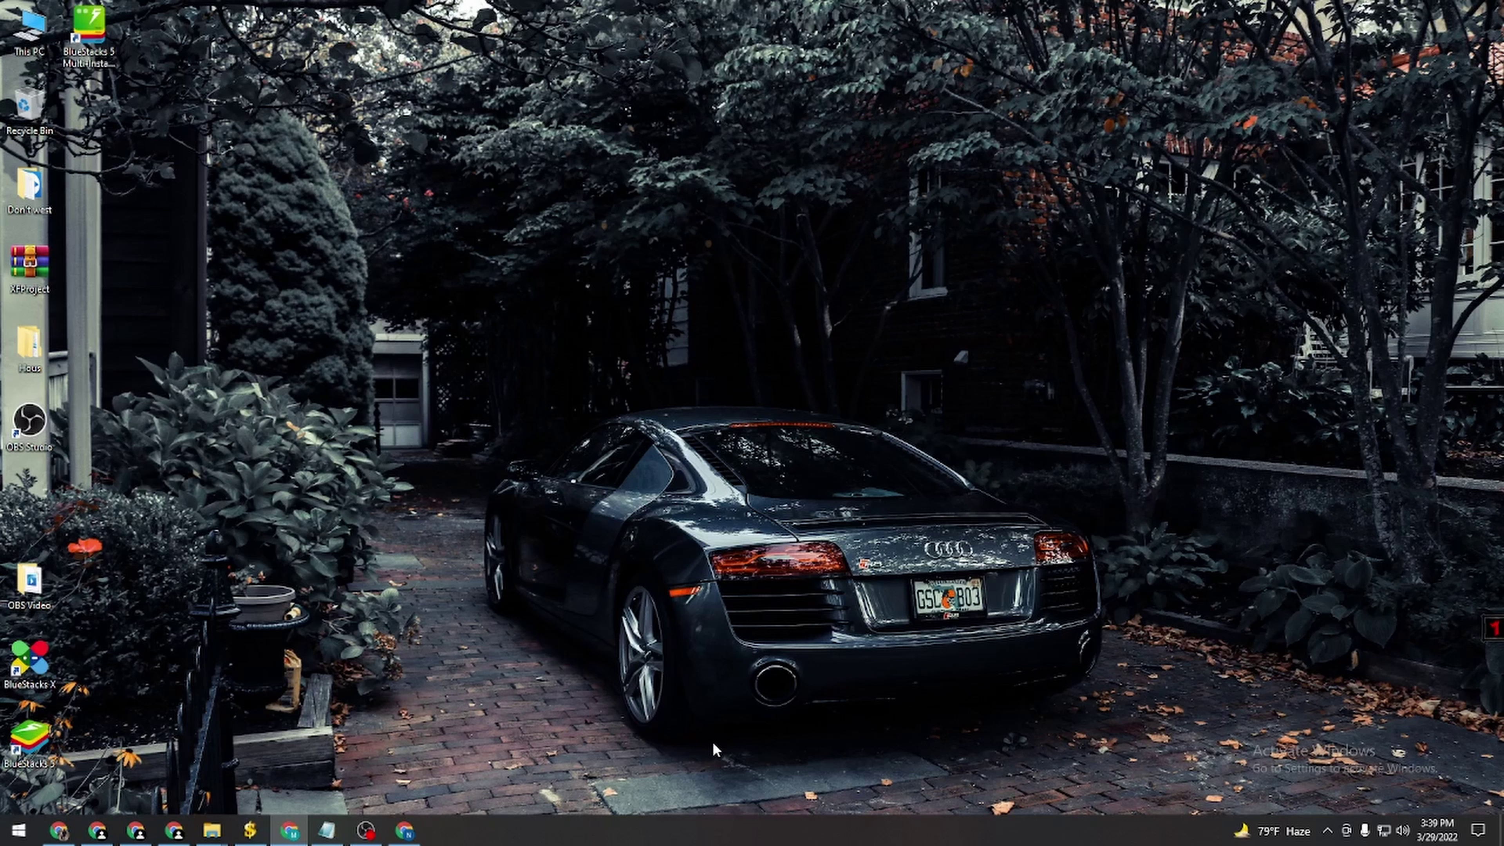
# Step: Switch to the browser and examine the DaVinci Resolve 17 overview page, from the introduction through the What's New section
pyautogui.click(397, 825)
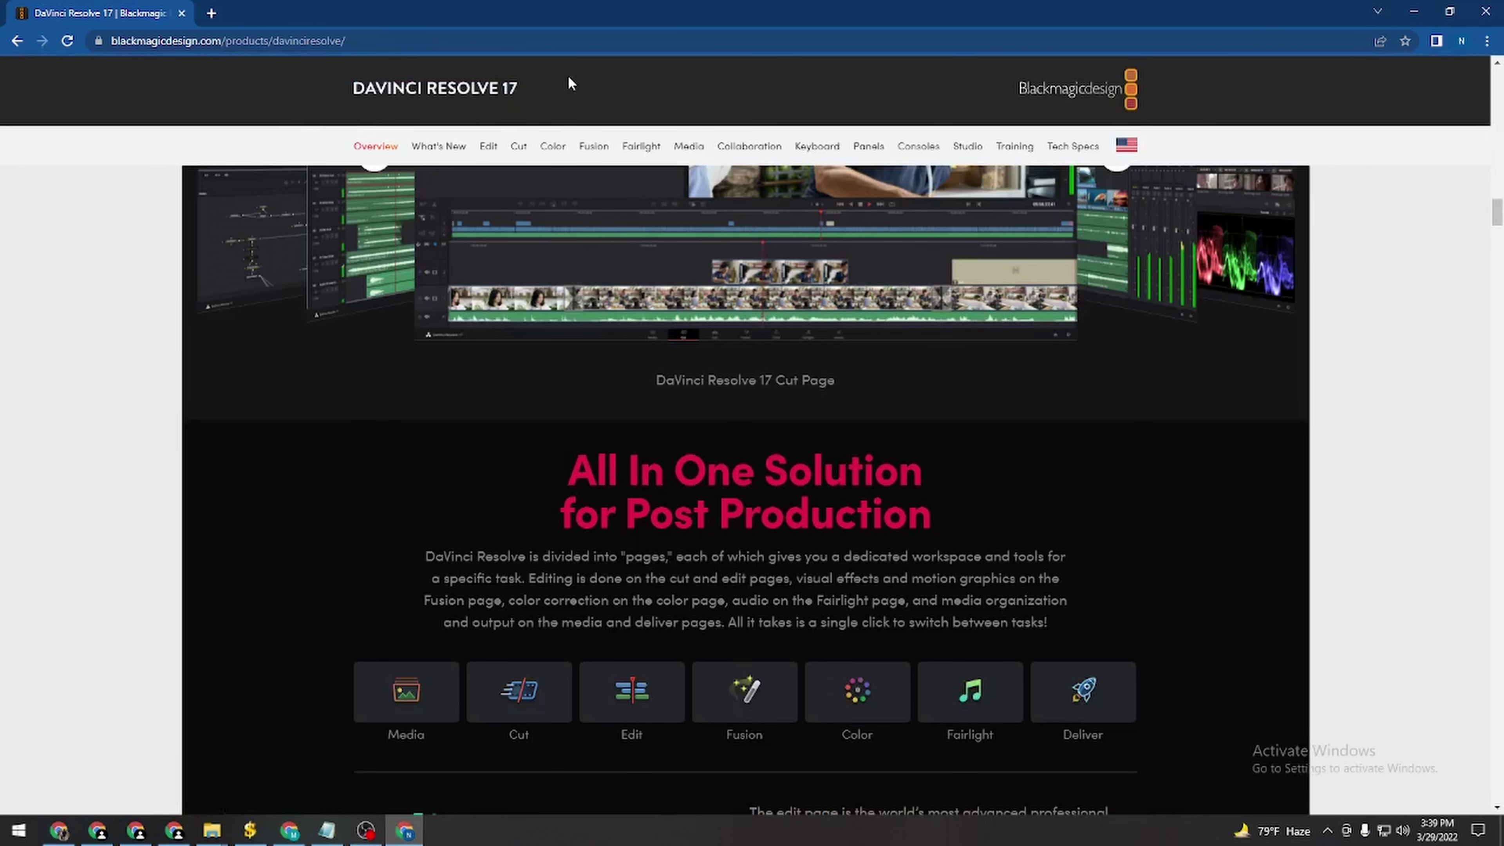
pyautogui.scroll(15, 1106, 479)
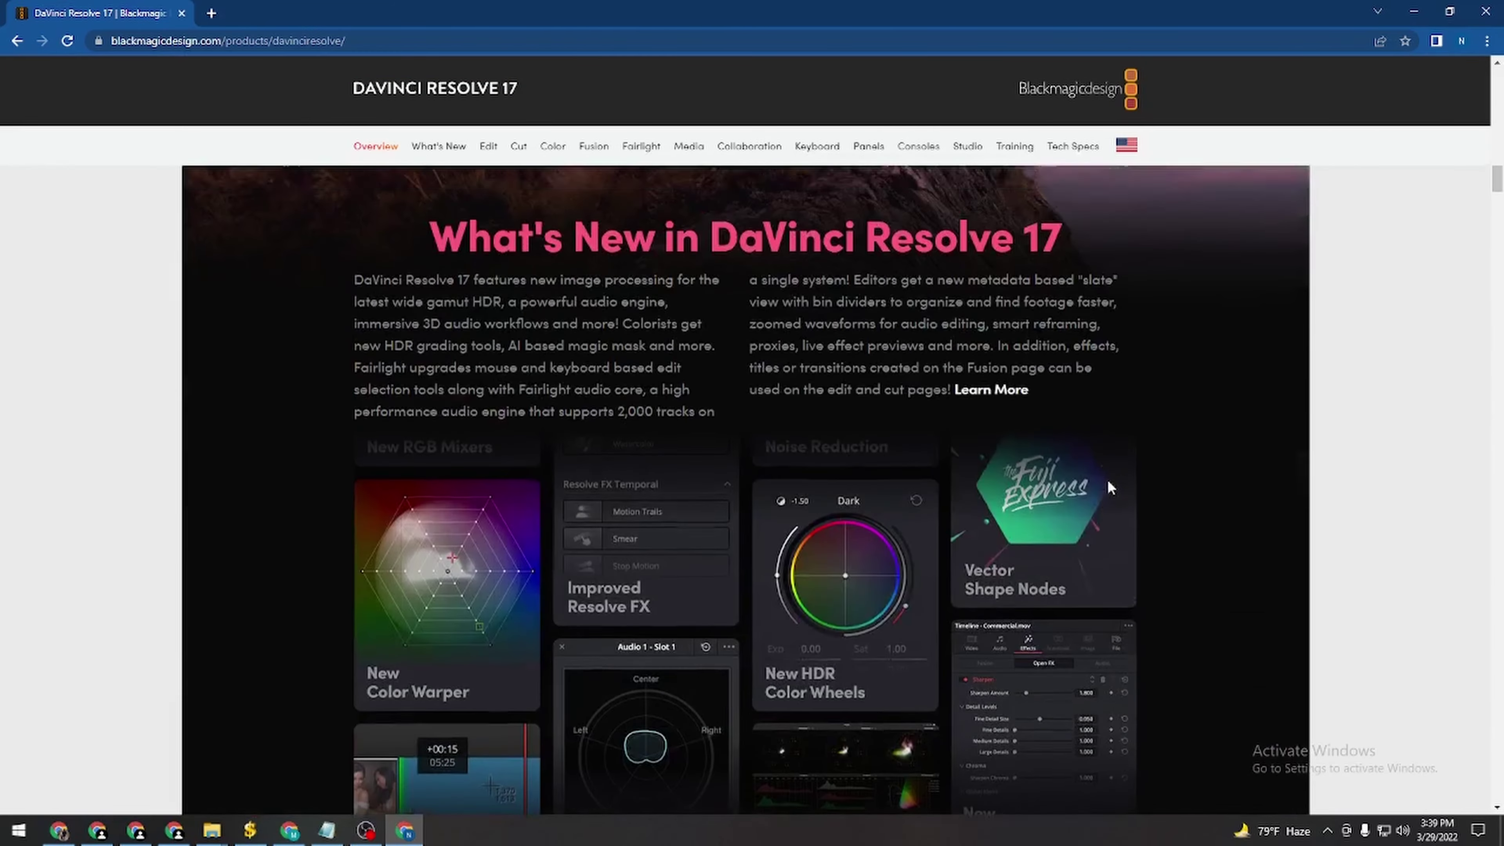
pyautogui.scroll(9, 1107, 479)
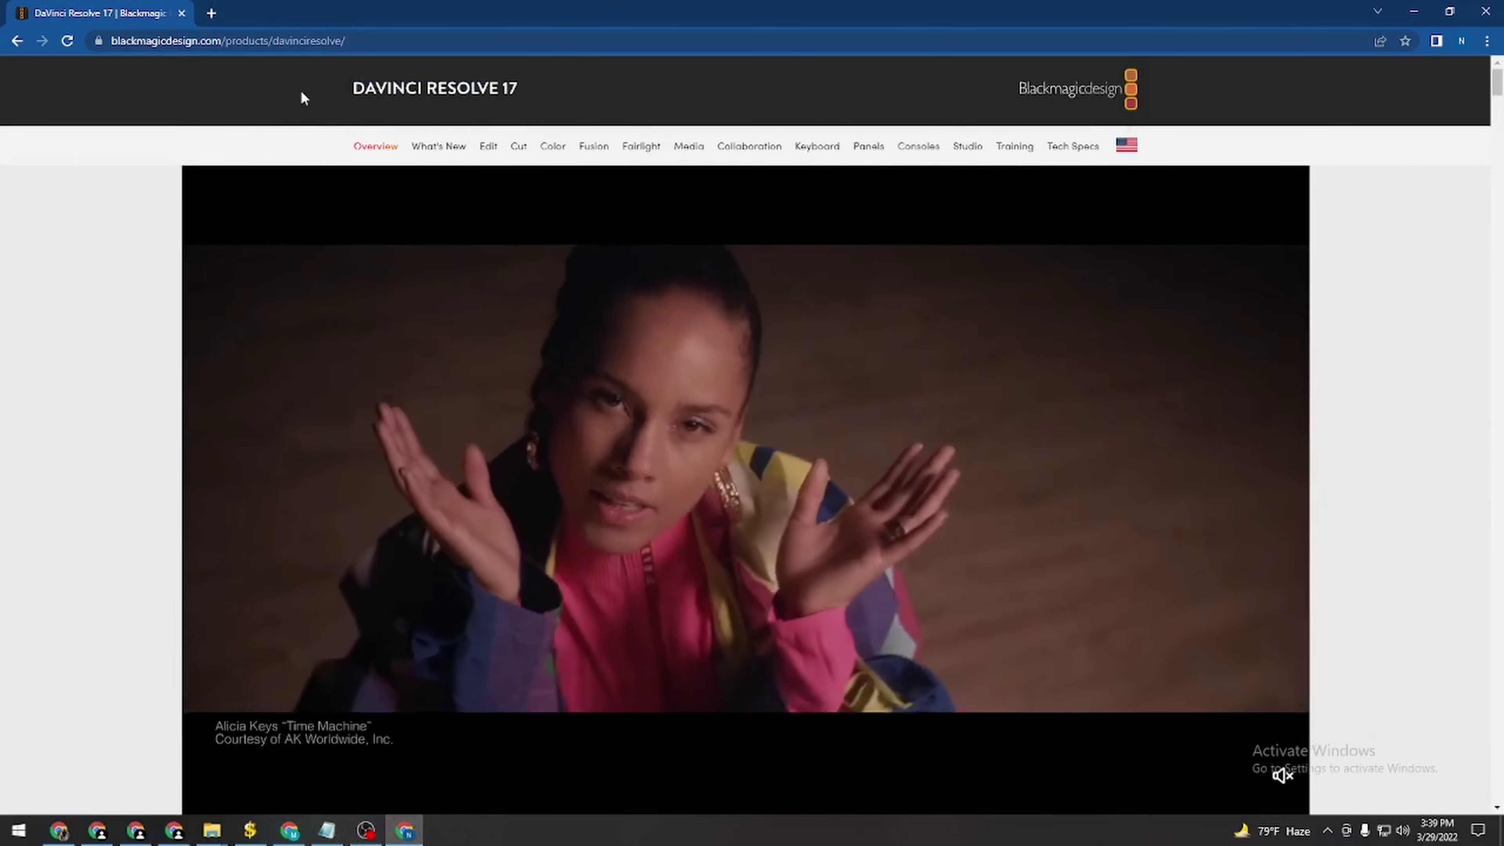
pyautogui.moveTo(300, 90); pyautogui.dragTo(518, 89)
pyautogui.click(675, 79)
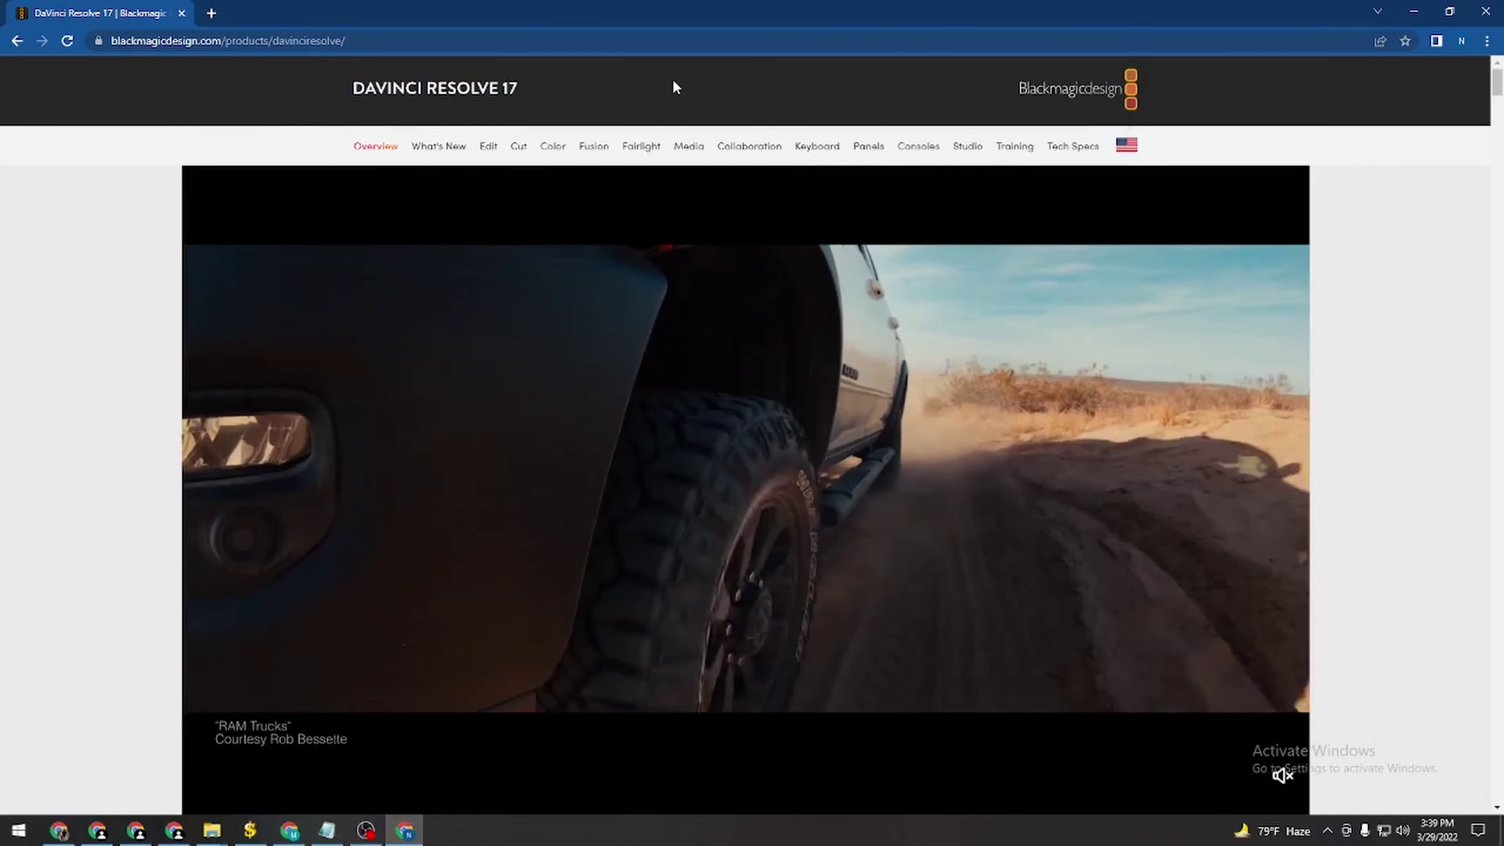
pyautogui.scroll(-1, 740, 486)
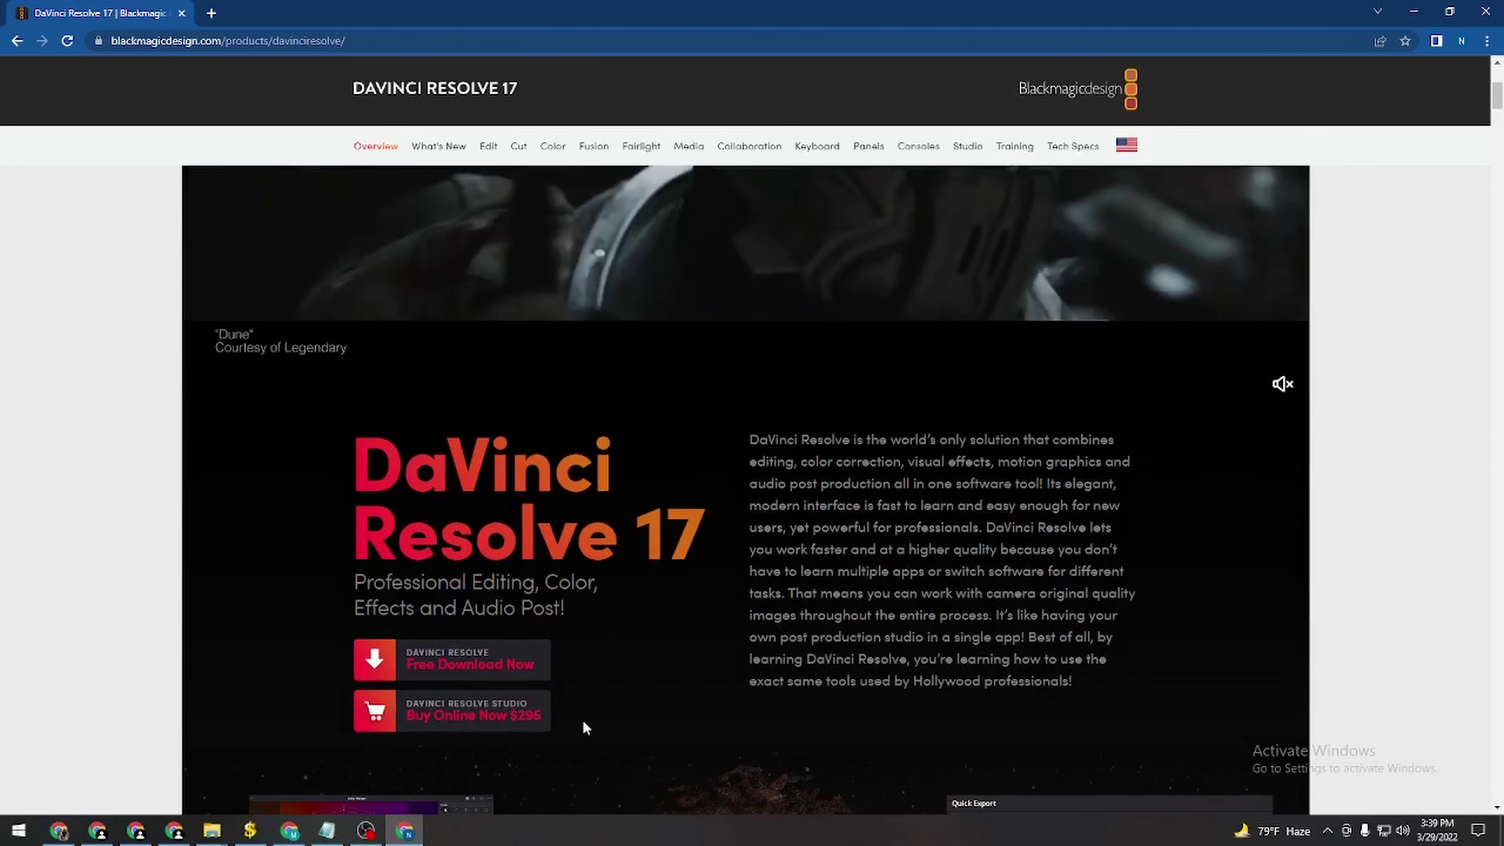
pyautogui.scroll(-12, 672, 613)
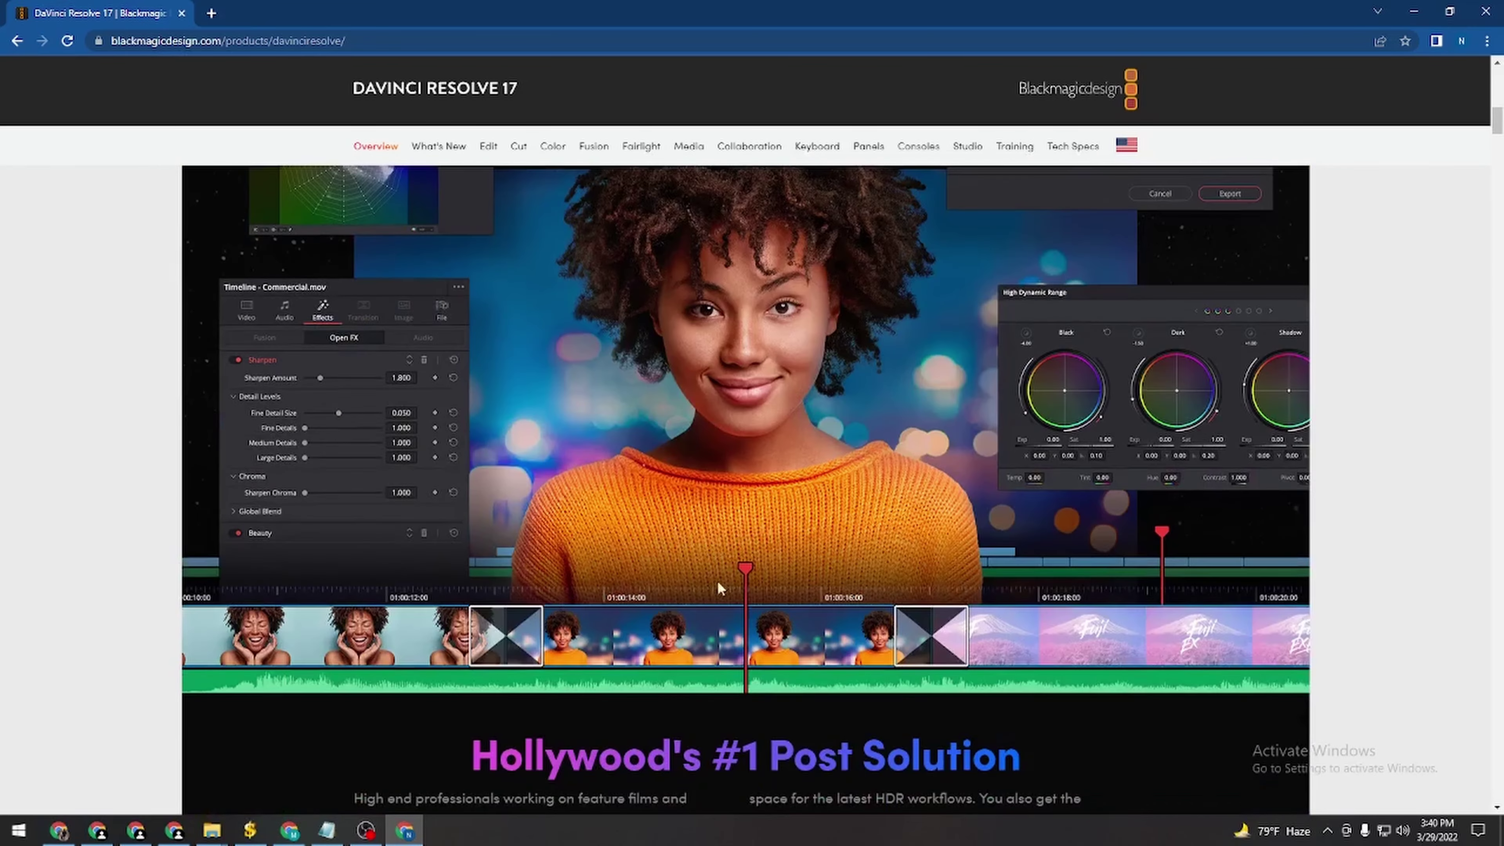
pyautogui.scroll(-15, 773, 564)
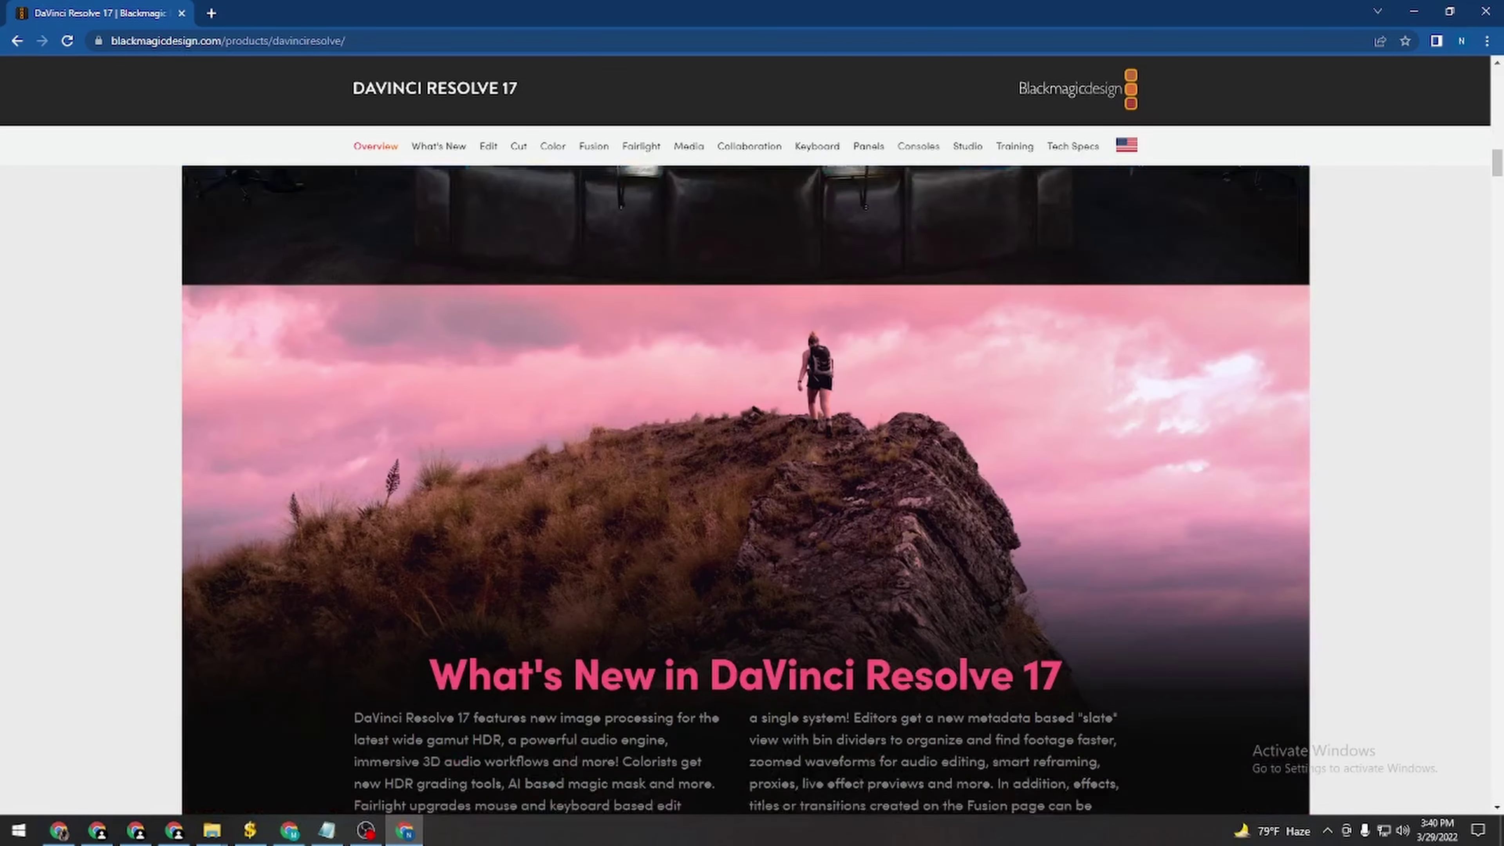
pyautogui.scroll(-5, 773, 570)
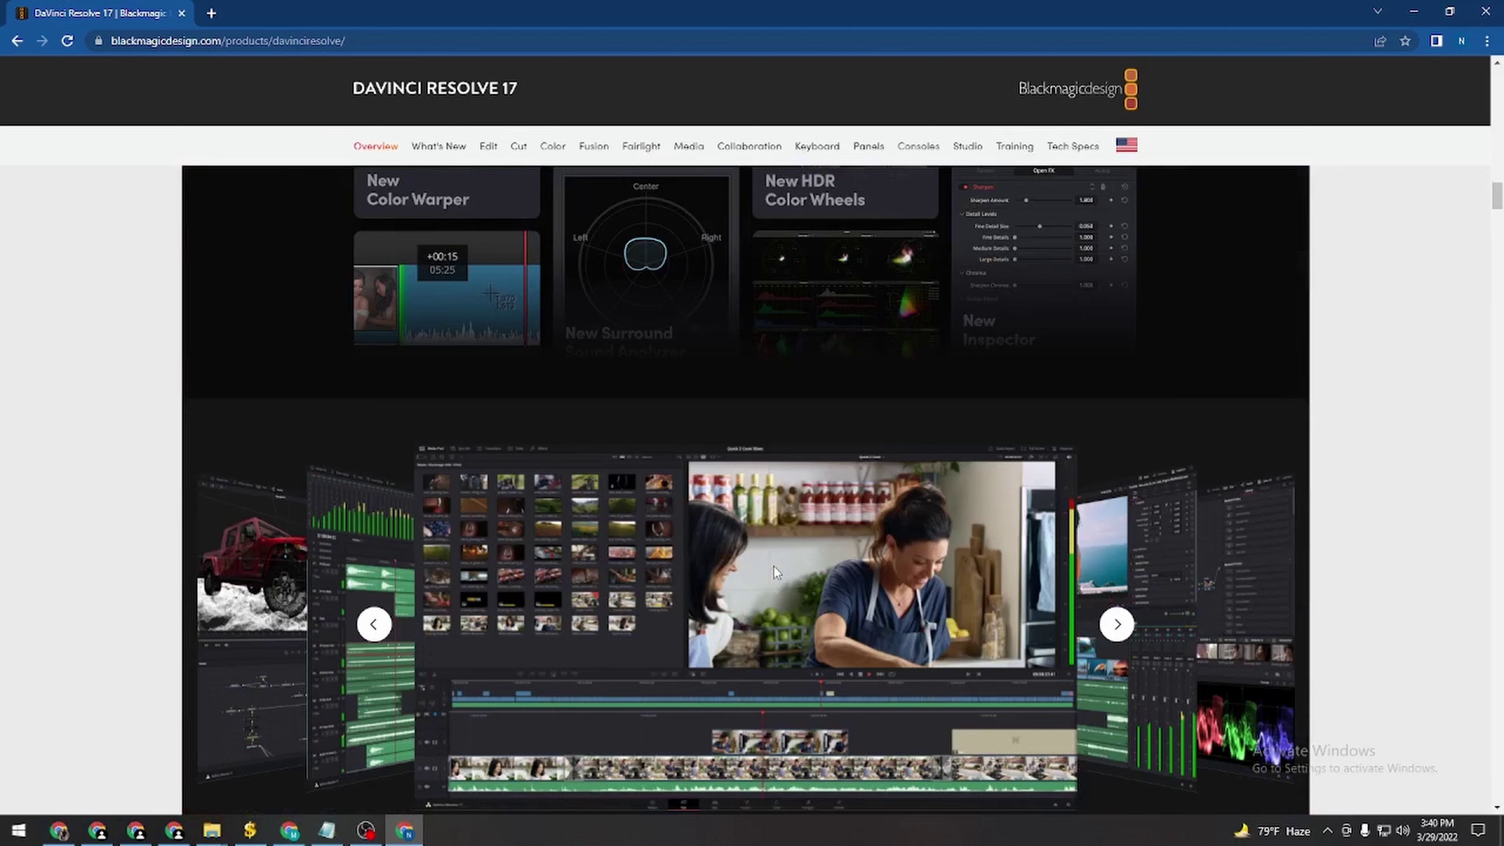
pyautogui.scroll(-10, 773, 567)
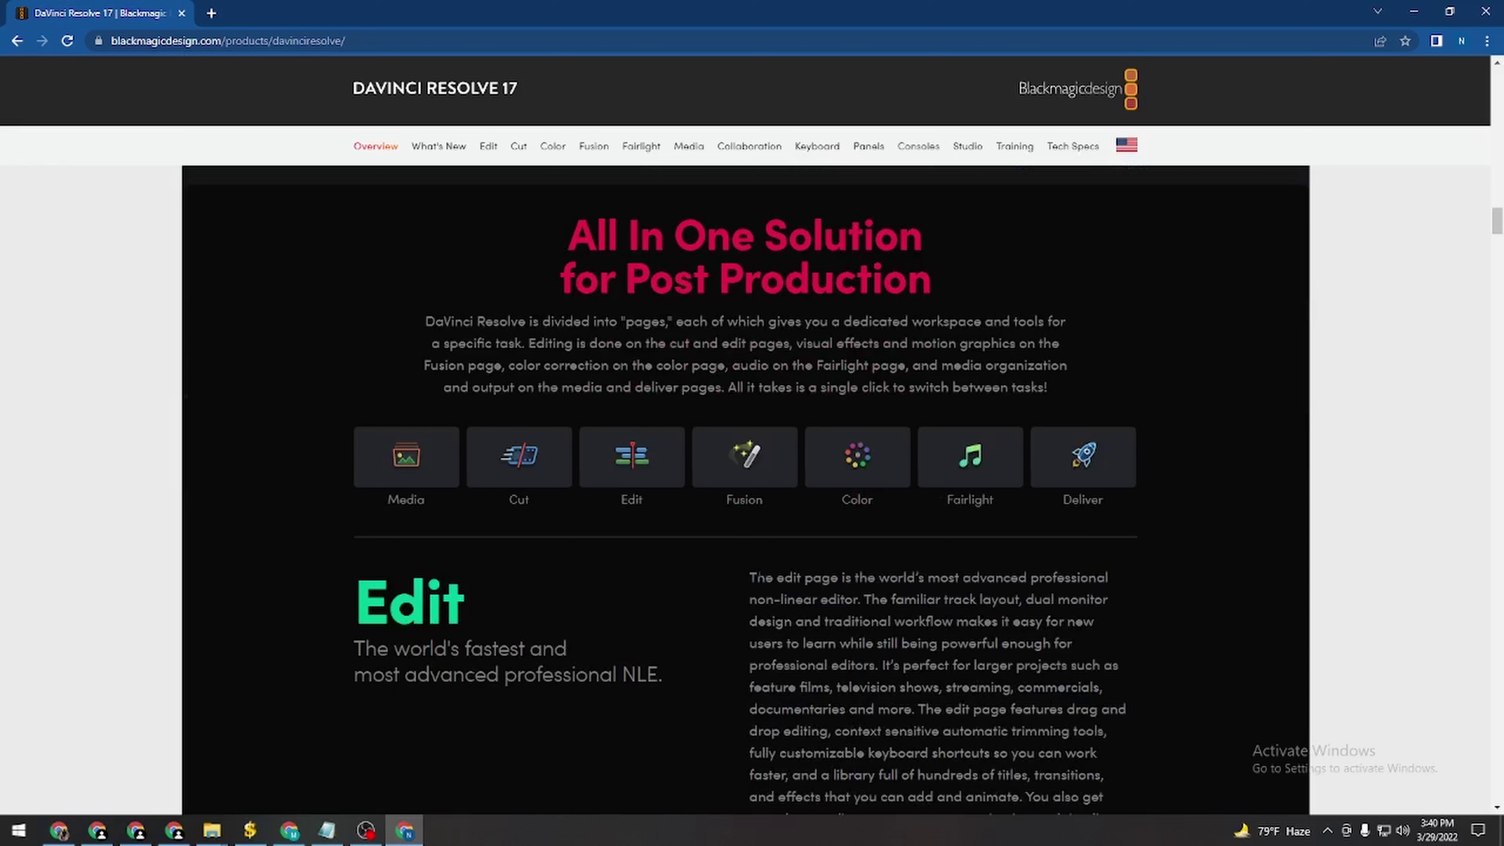
# Step: Examine the overview page's sections on post-production pages, multi-user collaboration, editor keyboards and color panels
pyautogui.scroll(-20, 752, 585)
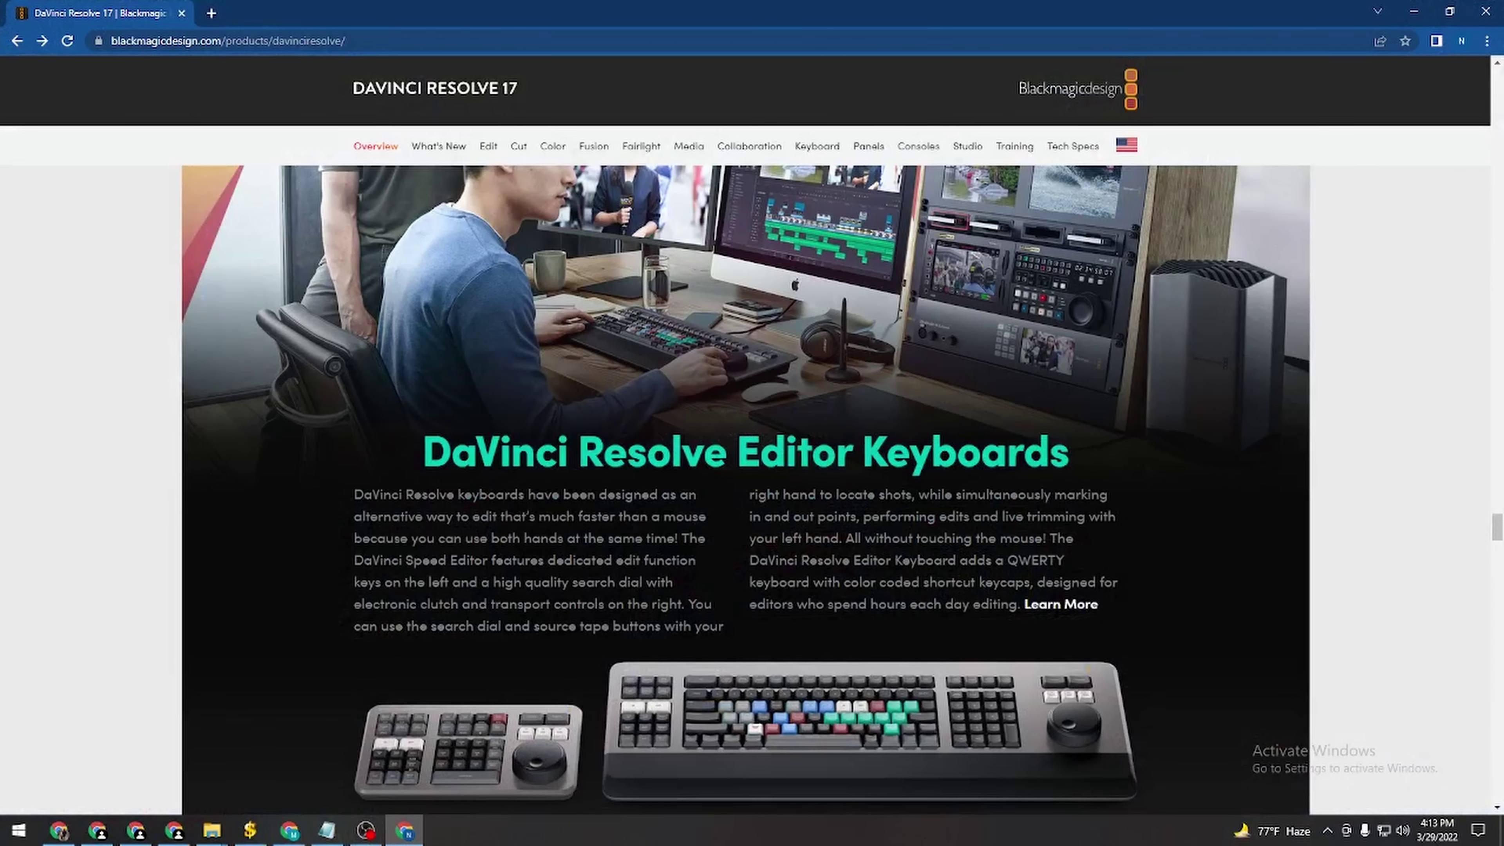
pyautogui.scroll(-8, 654, 504)
pyautogui.scroll(20, 654, 504)
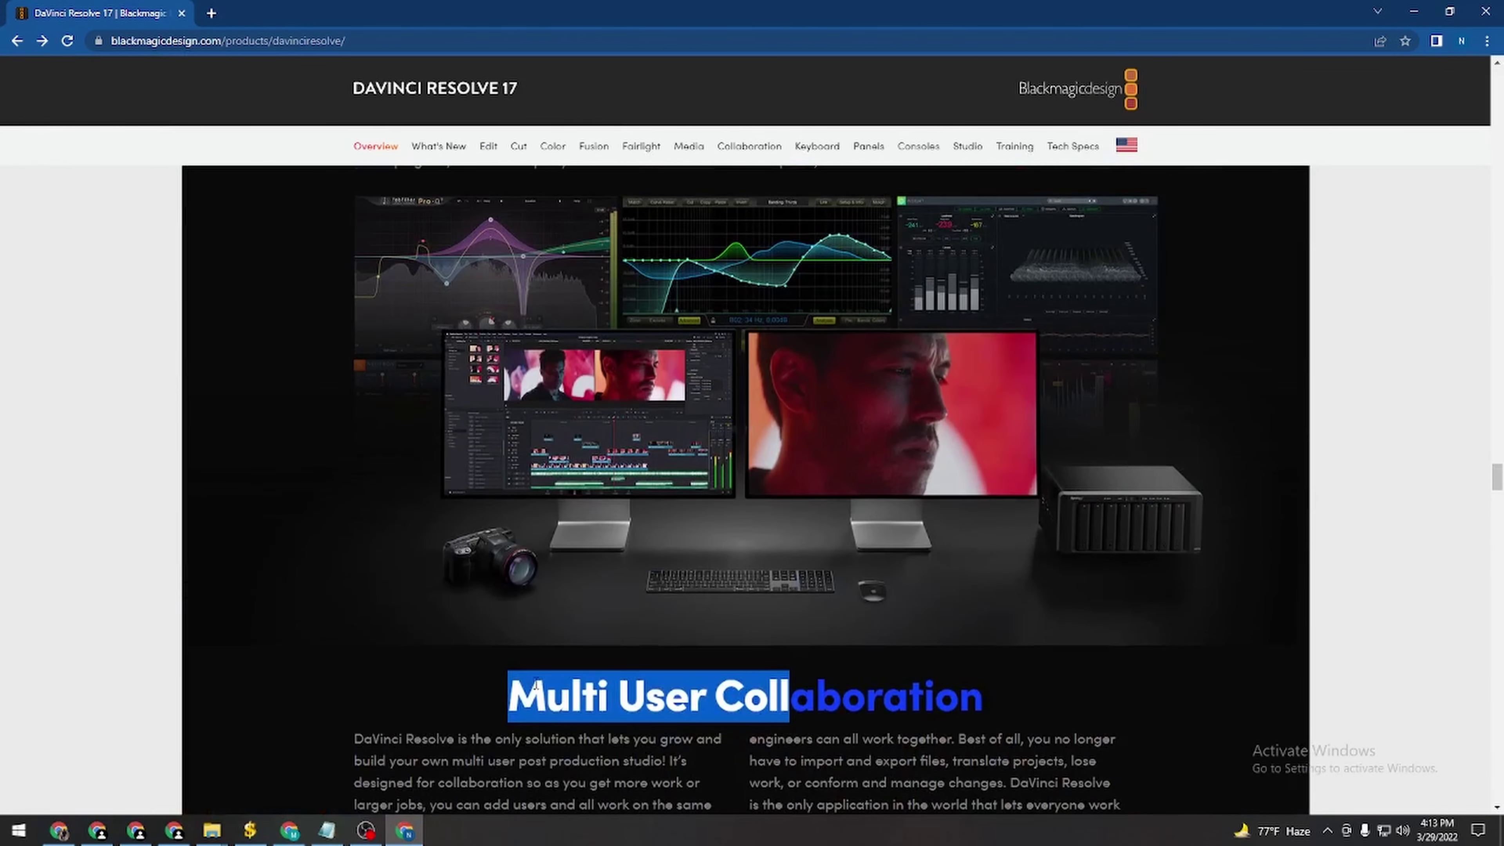
pyautogui.scroll(-15, 620, 561)
pyautogui.scroll(-20, 621, 558)
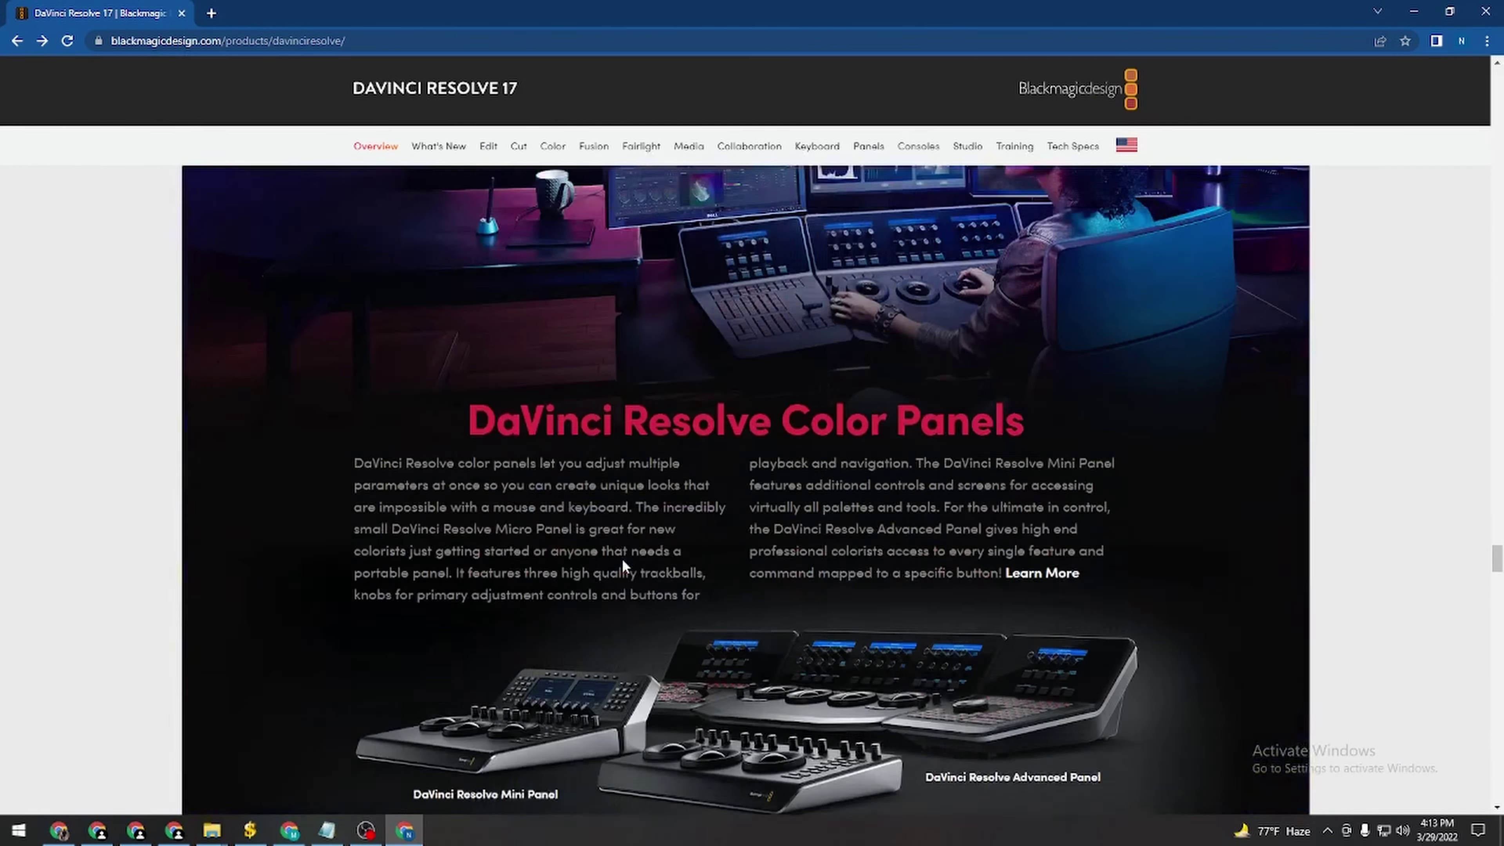
pyautogui.scroll(-6, 621, 558)
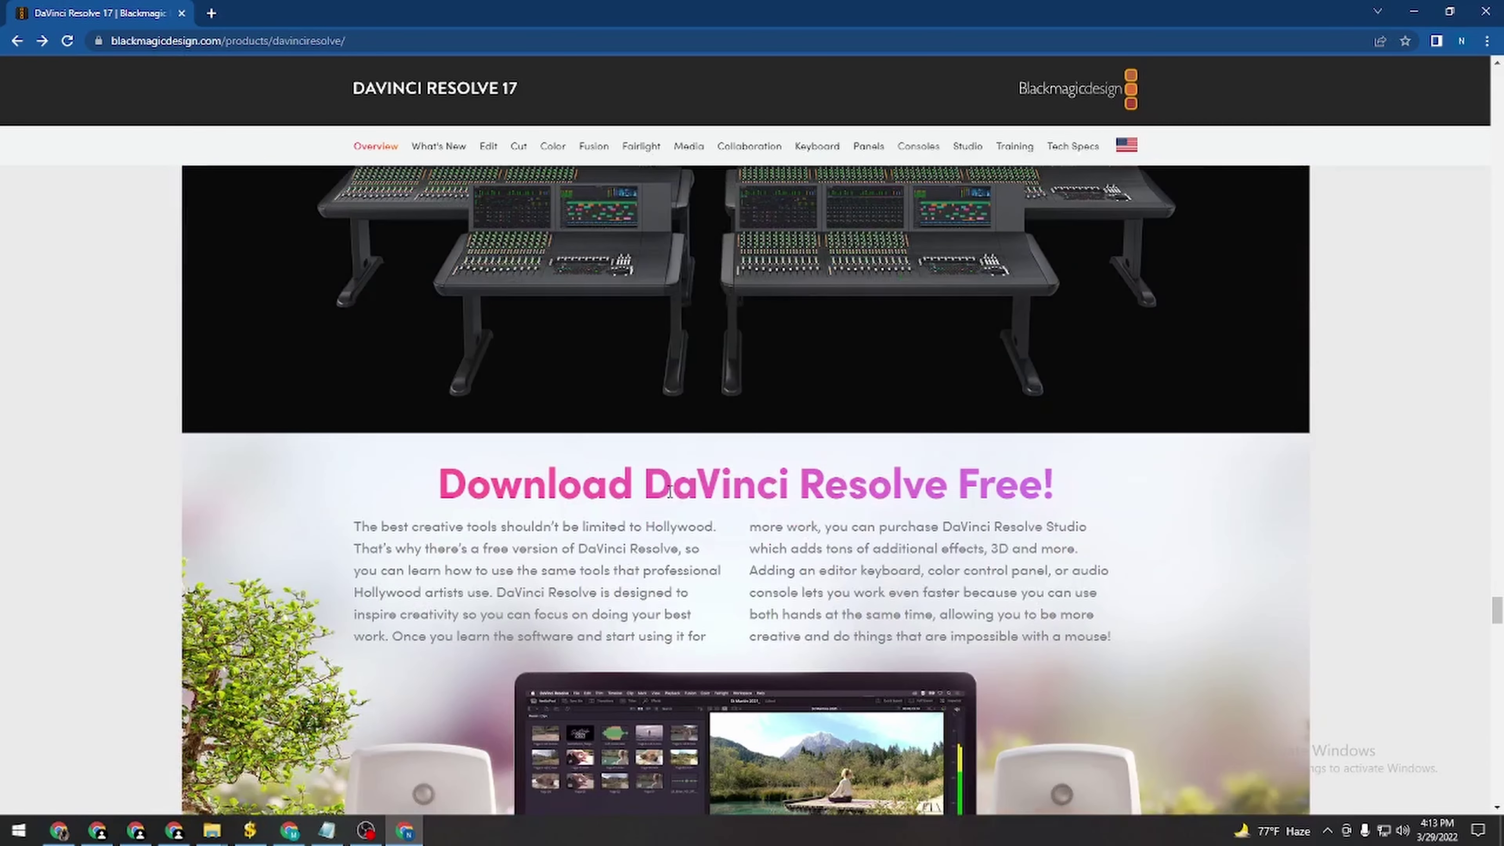
# Step: Review the free download section and compare the DaVinci Resolve and DaVinci Resolve Studio versions
pyautogui.moveTo(668, 492); pyautogui.dragTo(997, 492)
pyautogui.click(997, 491)
pyautogui.scroll(-10, 853, 330)
pyautogui.moveTo(561, 288); pyautogui.dragTo(943, 286)
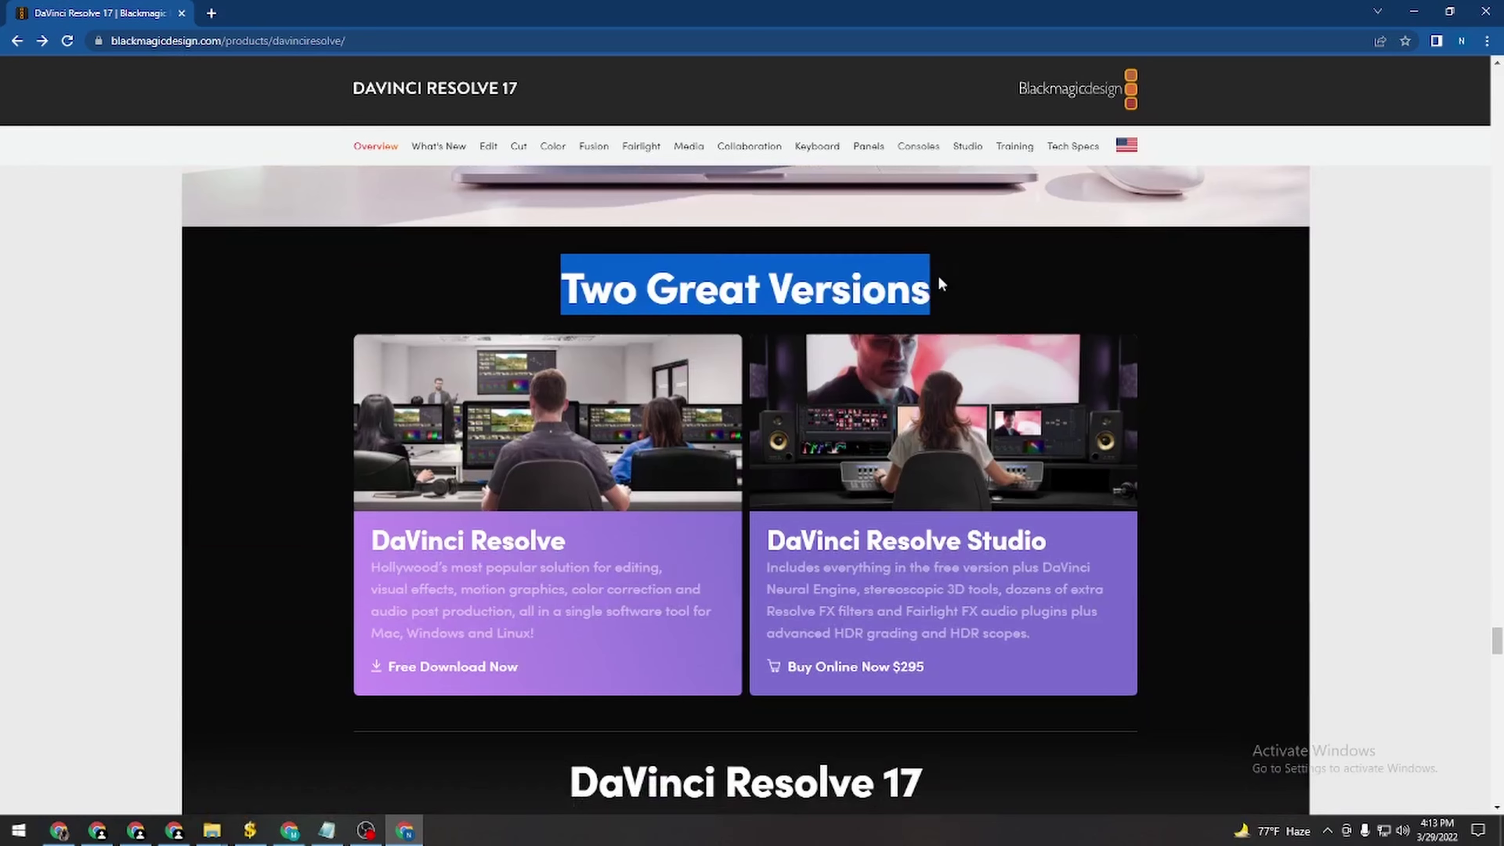
pyautogui.scroll(-9, 906, 353)
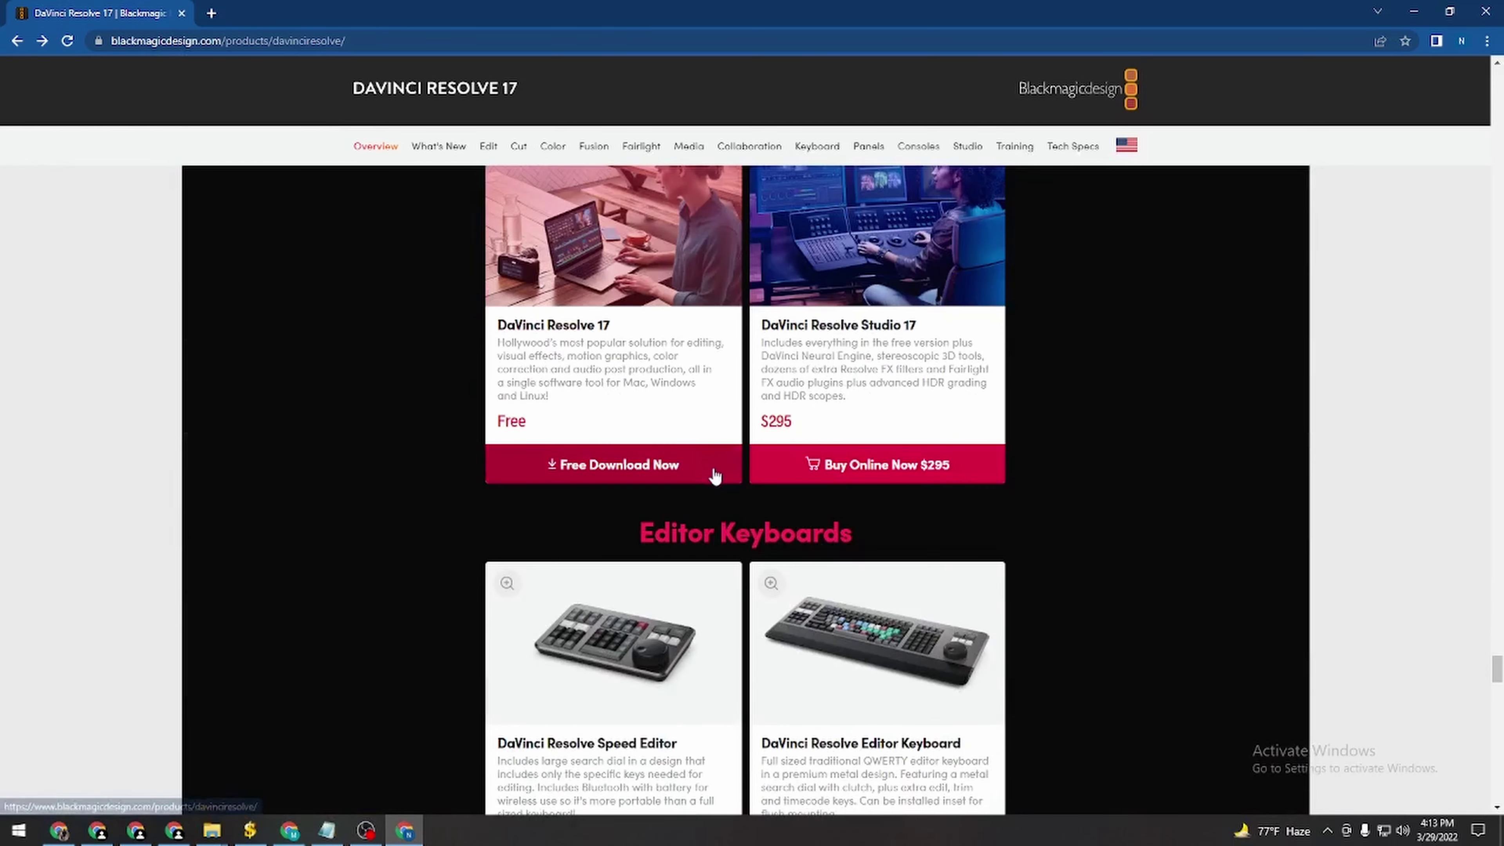
pyautogui.scroll(1, 717, 441)
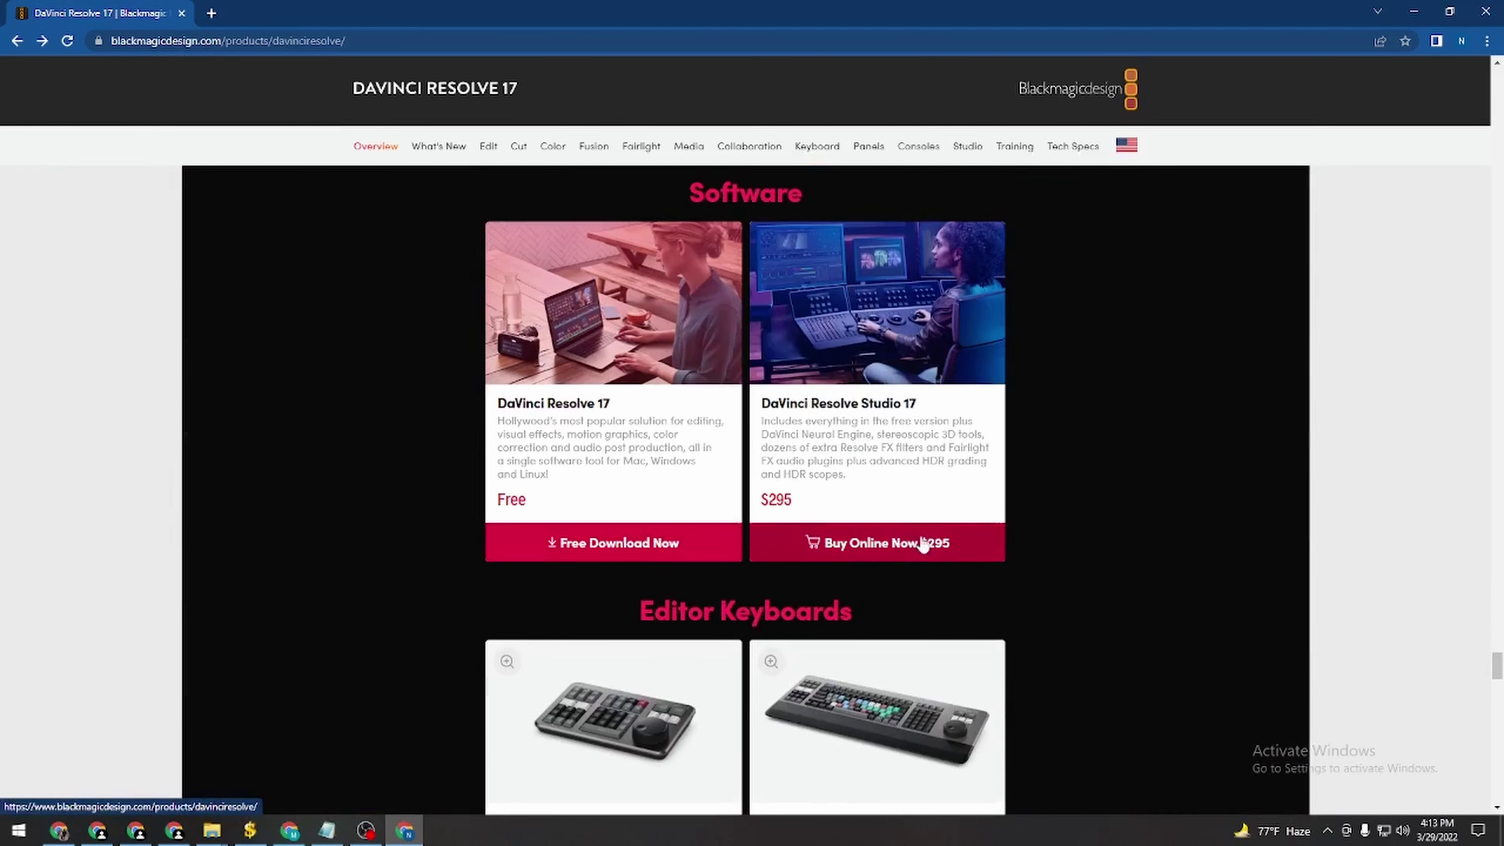
# Step: Review the listed color panels, Fairlight audio consoles, console bundles, individual modules and unpopulated chassis
pyautogui.scroll(-12, 683, 482)
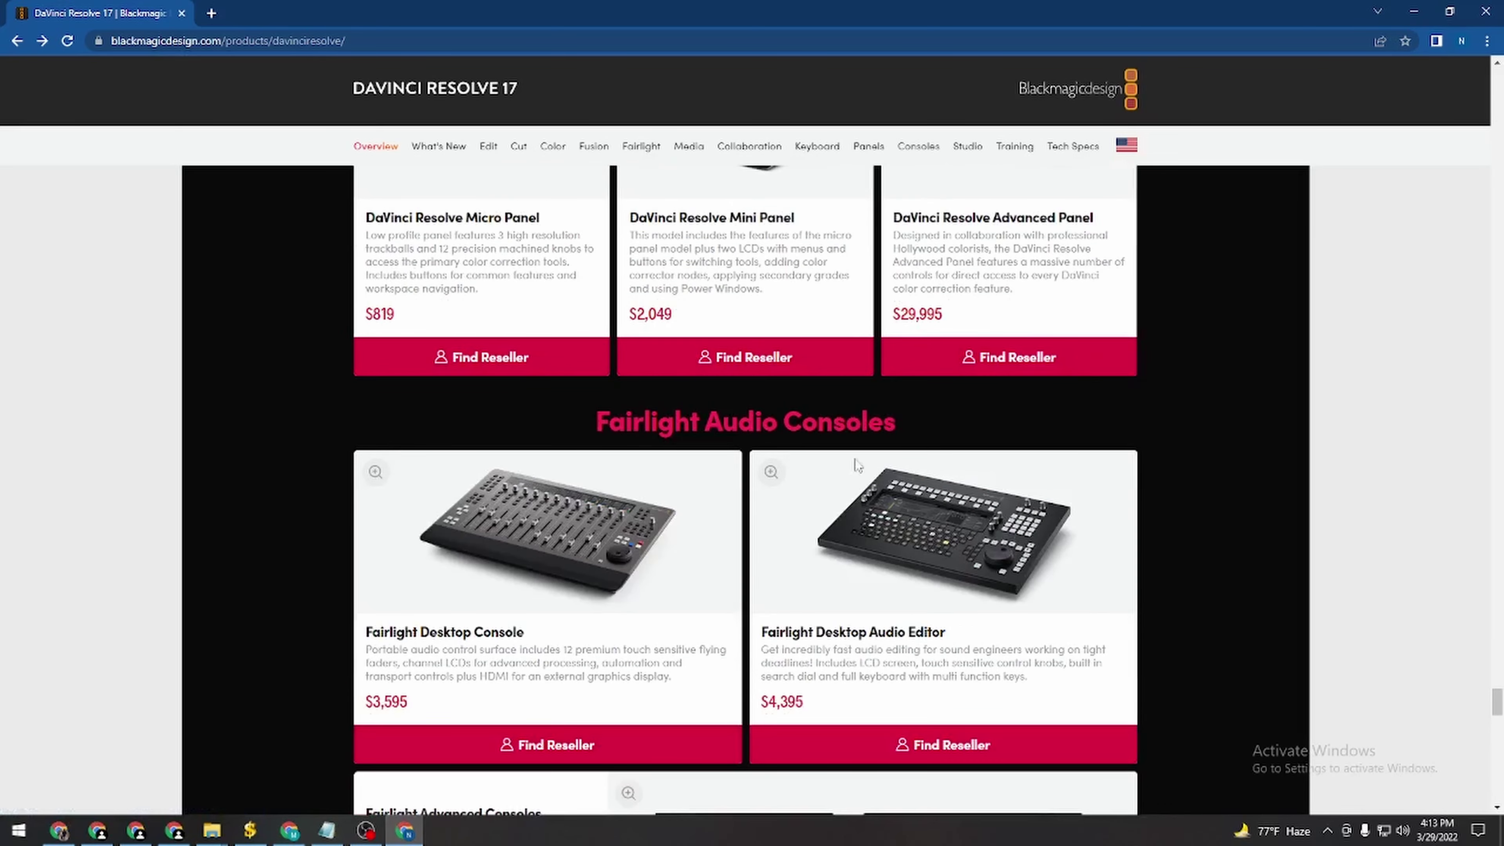
pyautogui.scroll(-6, 888, 463)
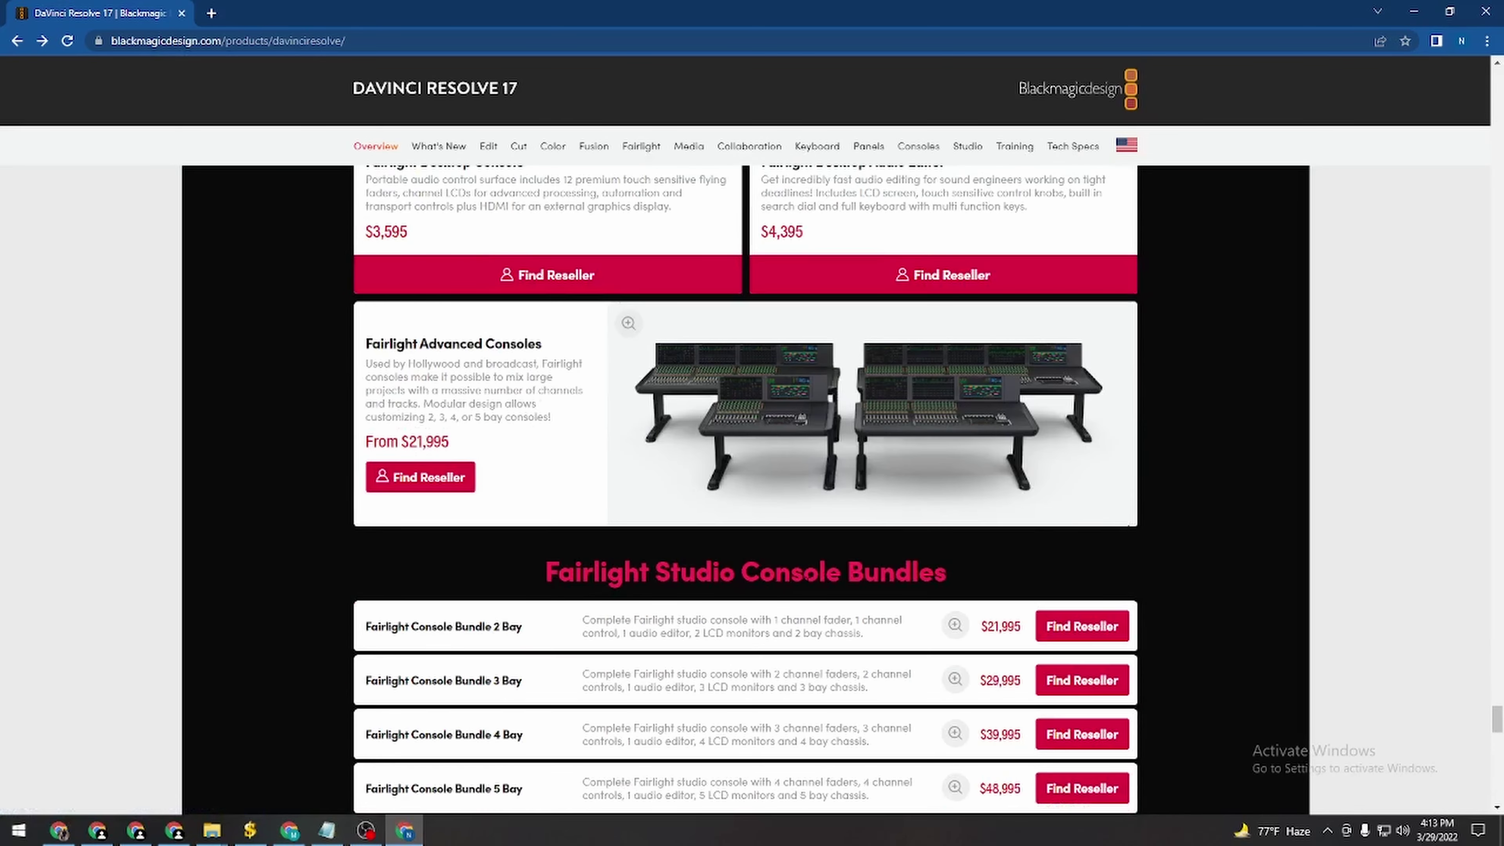
pyautogui.moveTo(742, 572); pyautogui.dragTo(947, 572)
pyautogui.scroll(-15, 866, 563)
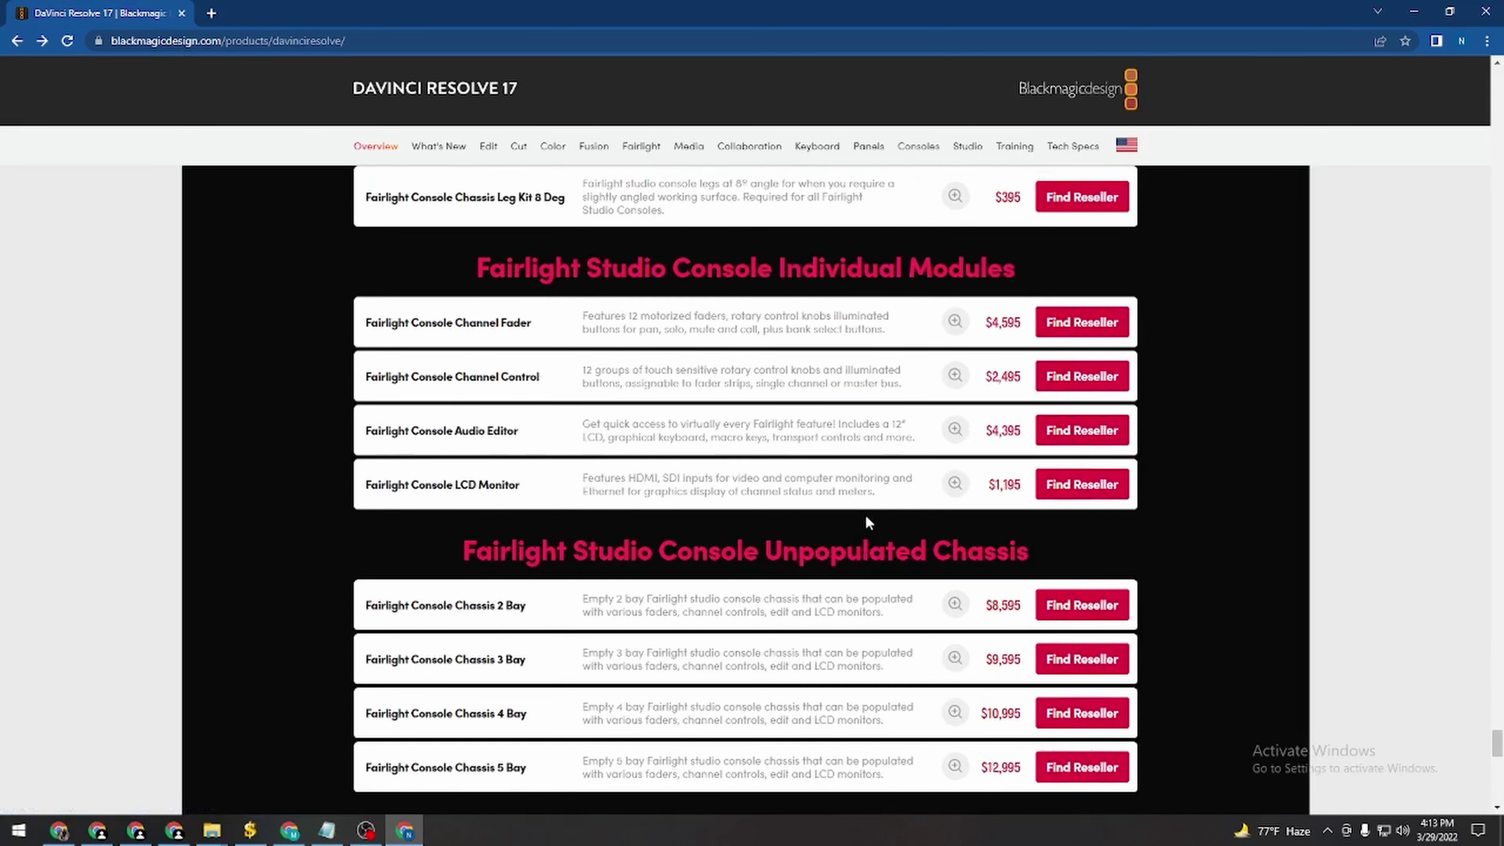
pyautogui.scroll(-4, 1092, 646)
pyautogui.scroll(15, 1092, 644)
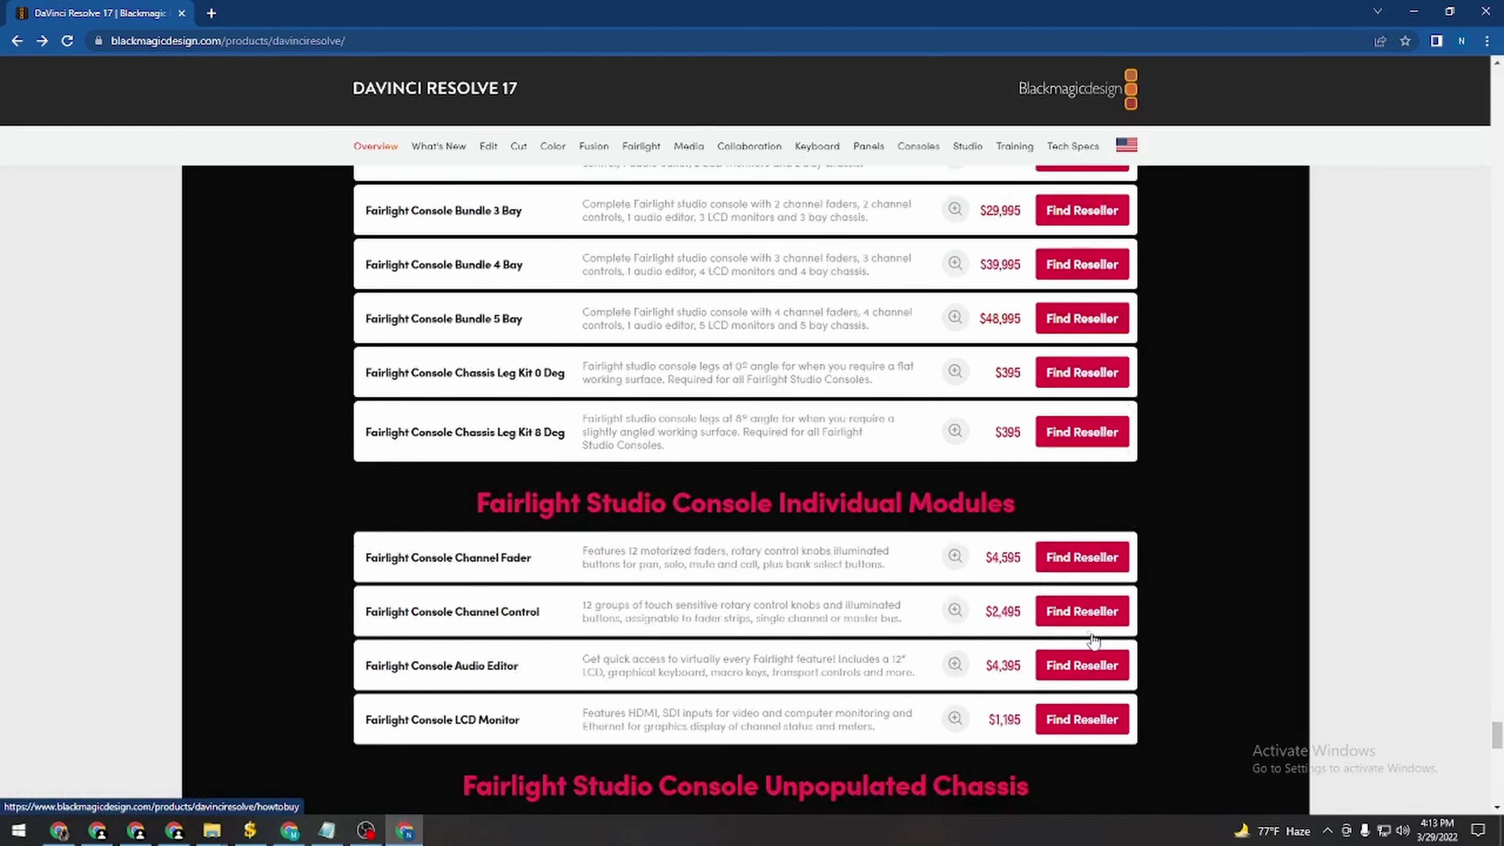
# Step: Open the Windows download registration form for the free DaVinci Resolve 17
pyautogui.scroll(10, 1092, 642)
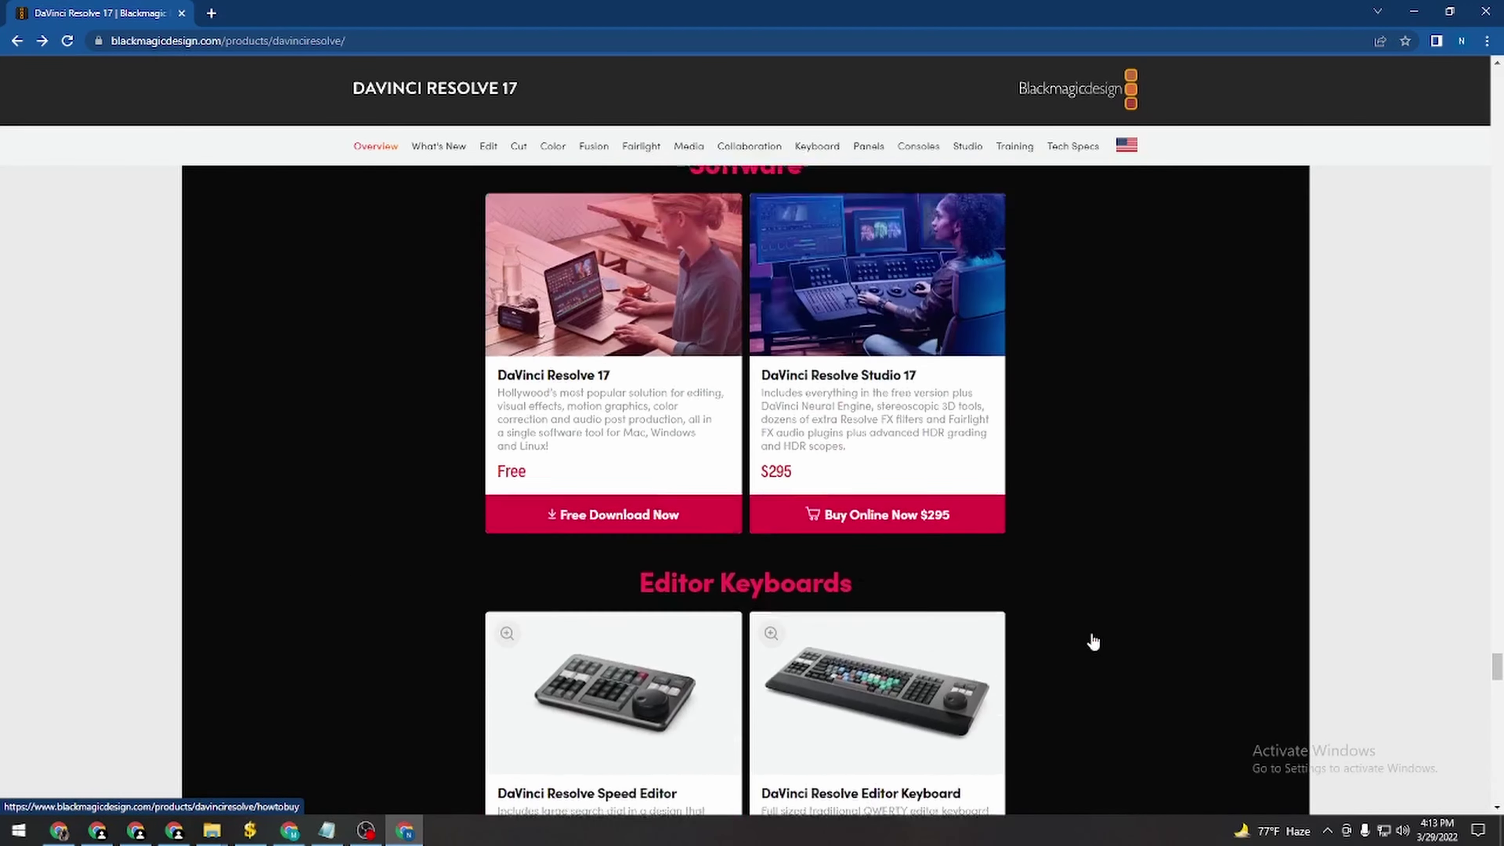
pyautogui.click(609, 777)
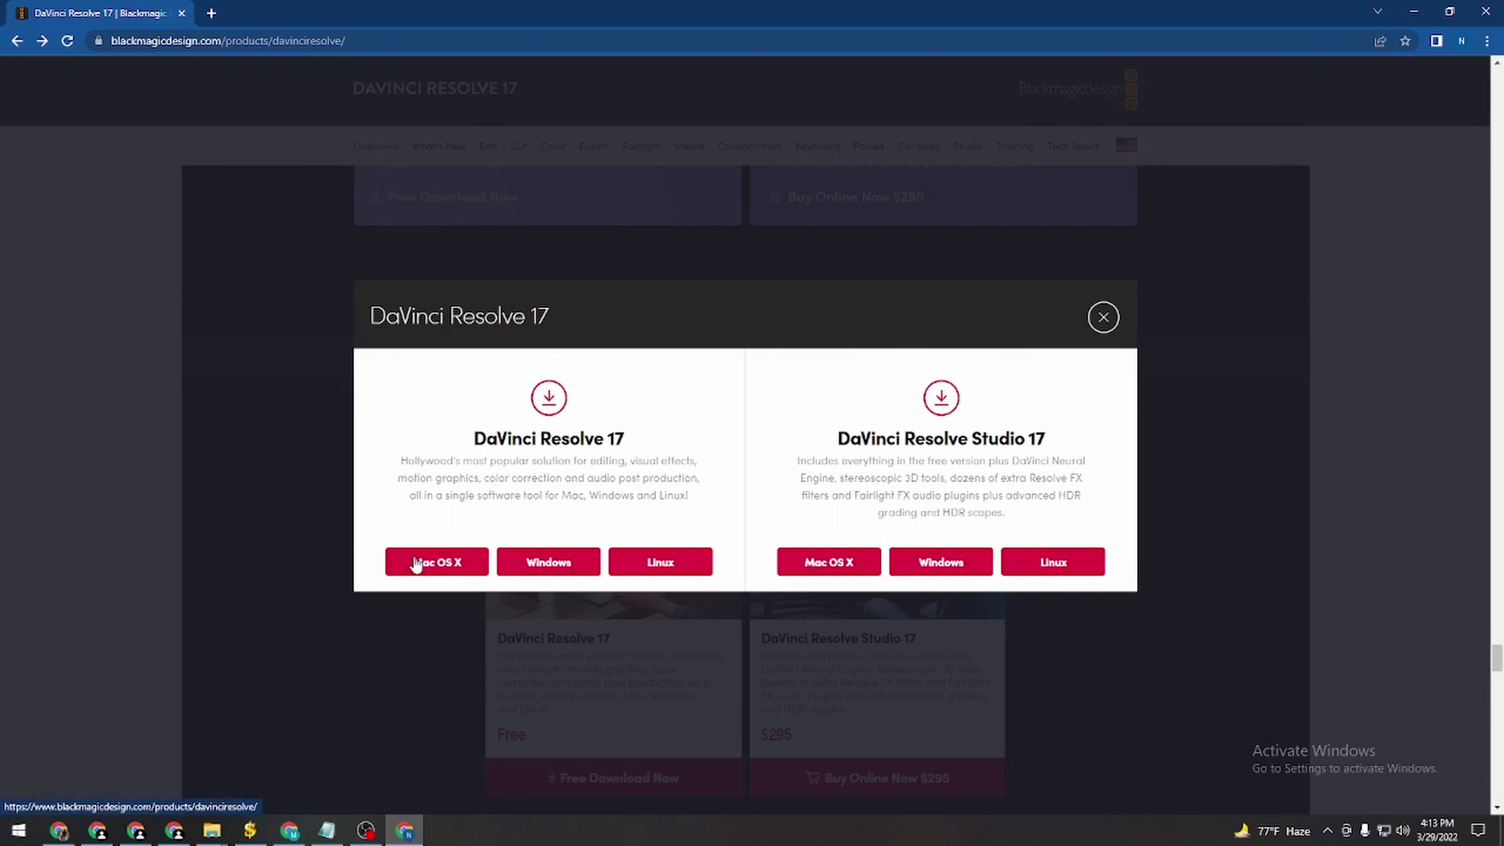
pyautogui.click(548, 567)
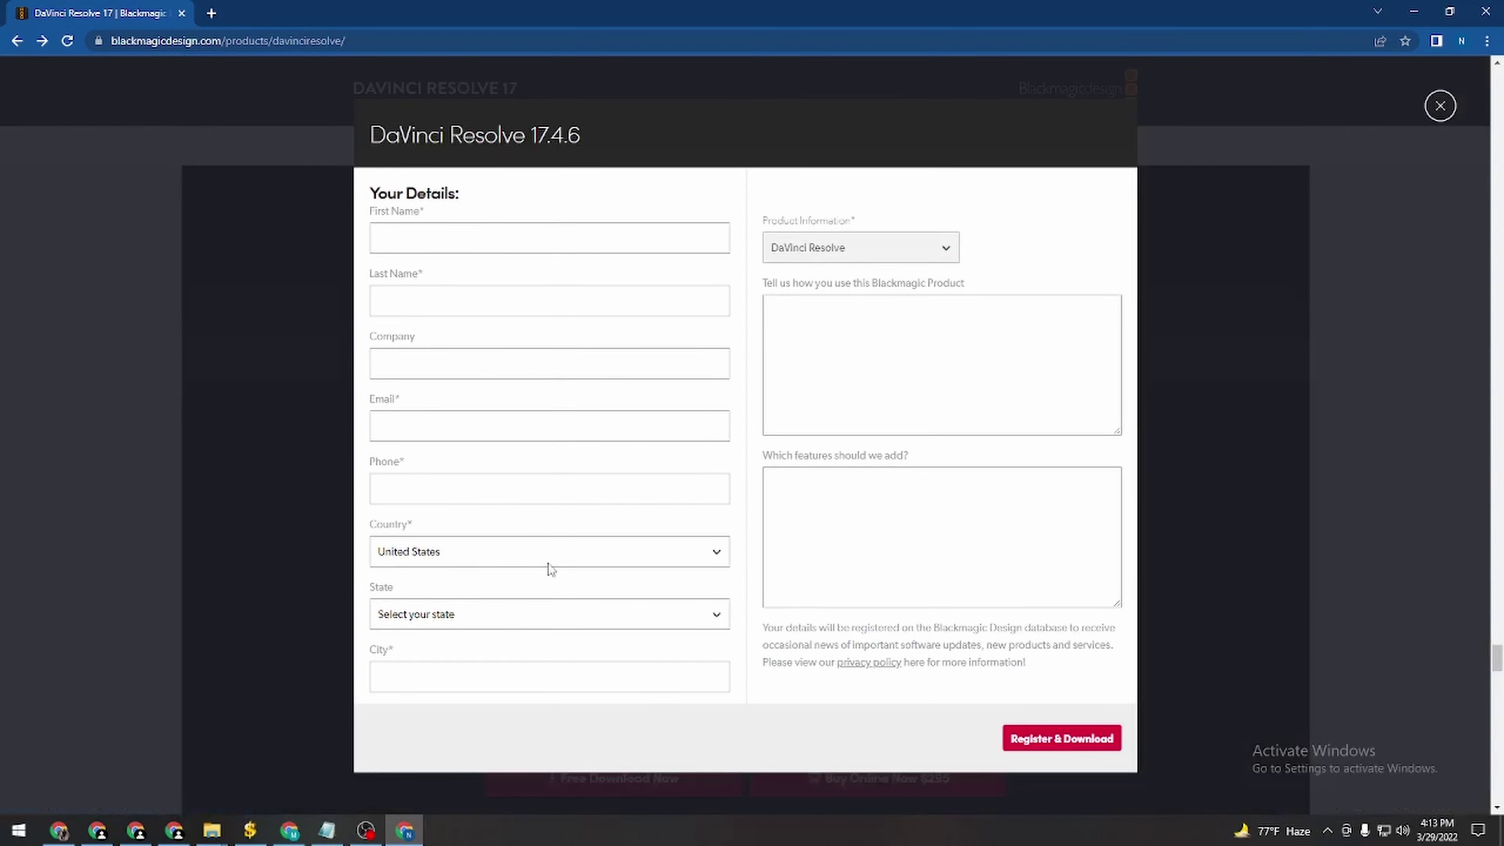
# Step: Set the country in the download registration form to Bangladesh
pyautogui.click(410, 234)
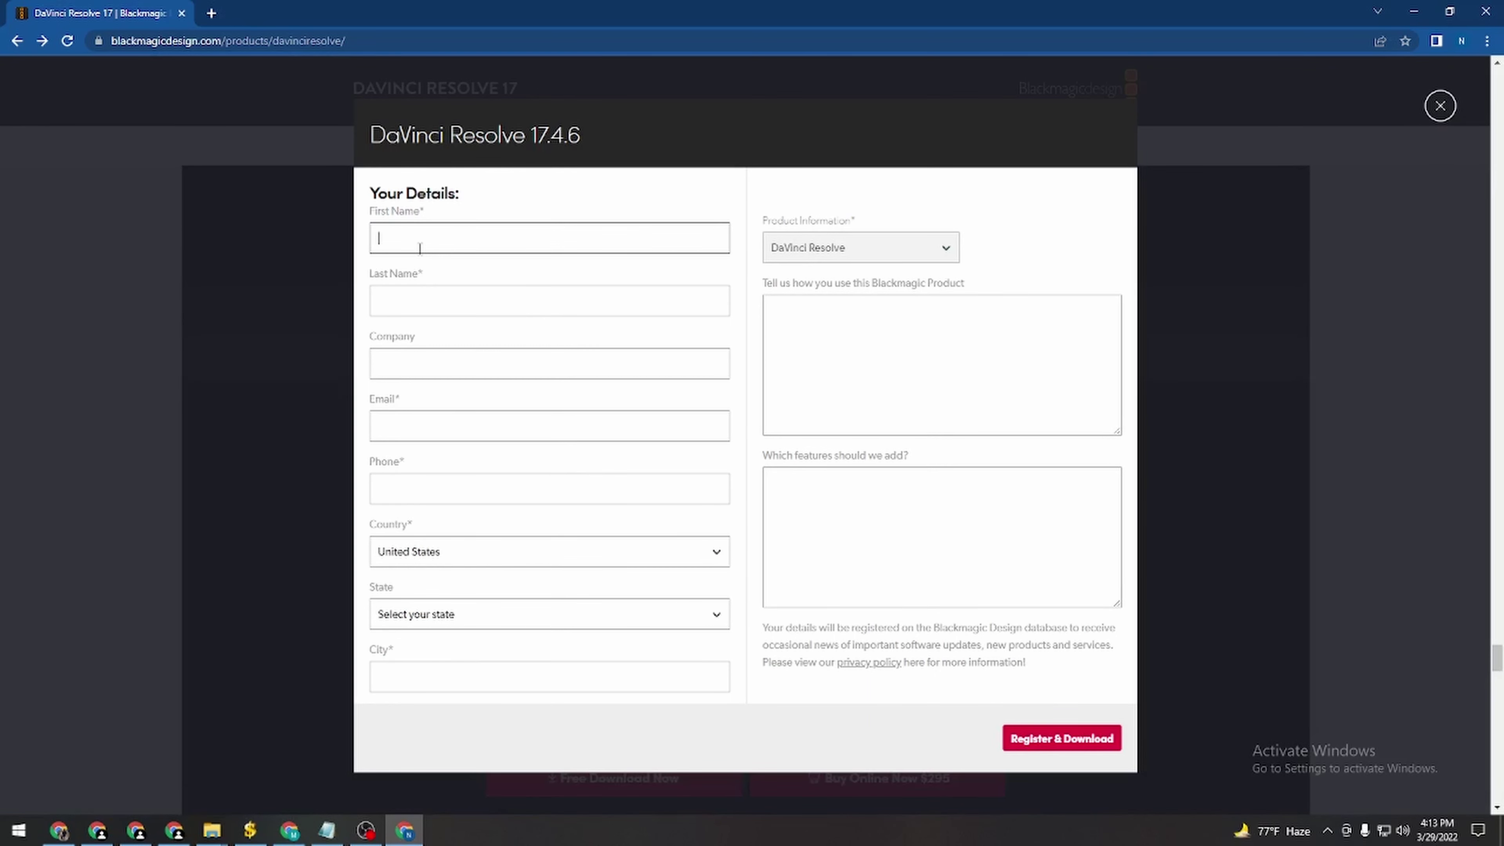
pyautogui.click(497, 559)
pyautogui.scroll(20, 504, 474)
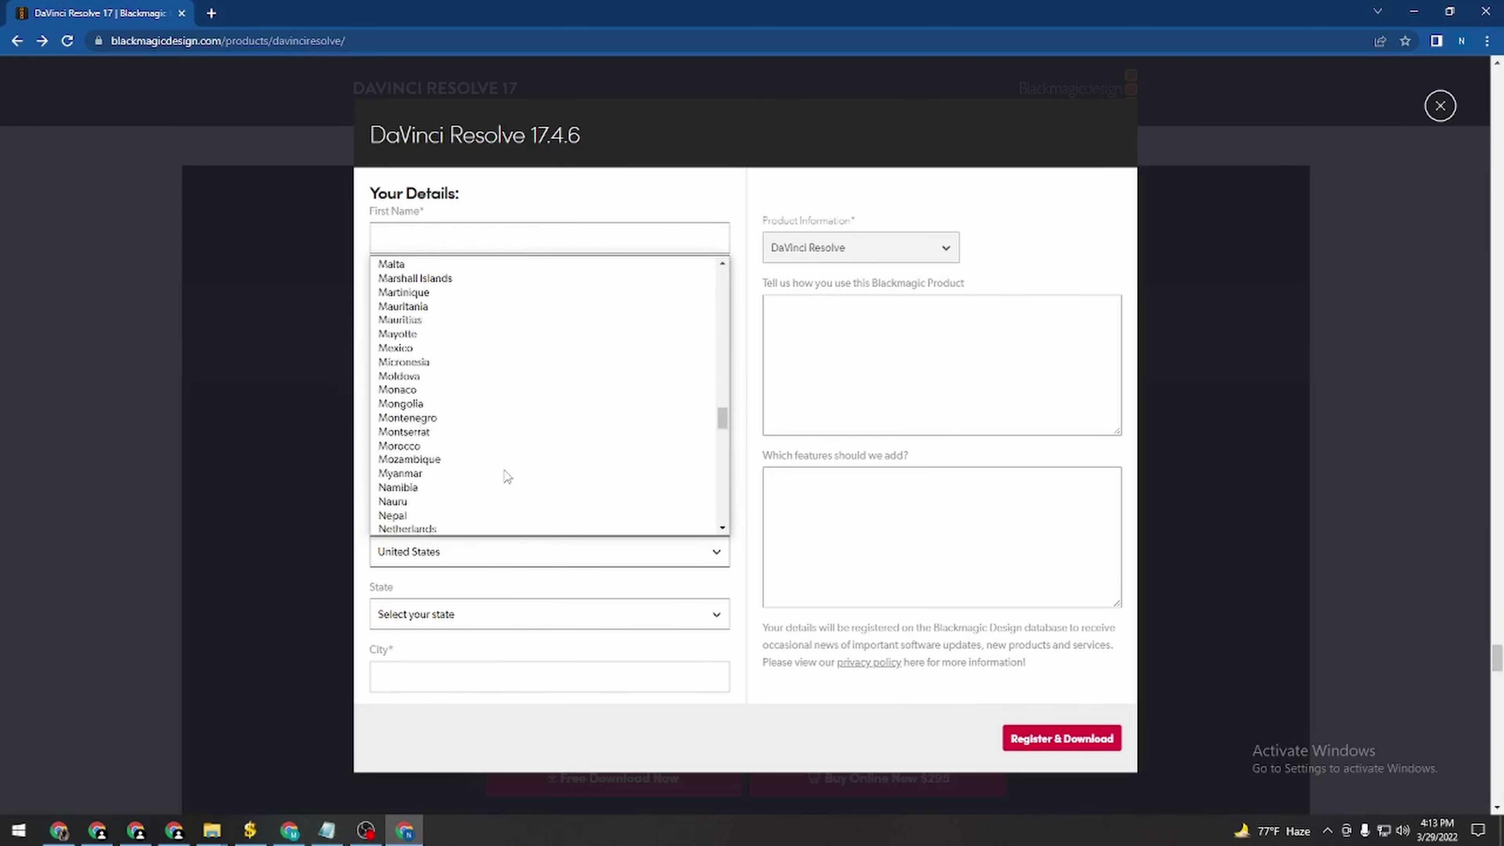
pyautogui.scroll(10, 507, 475)
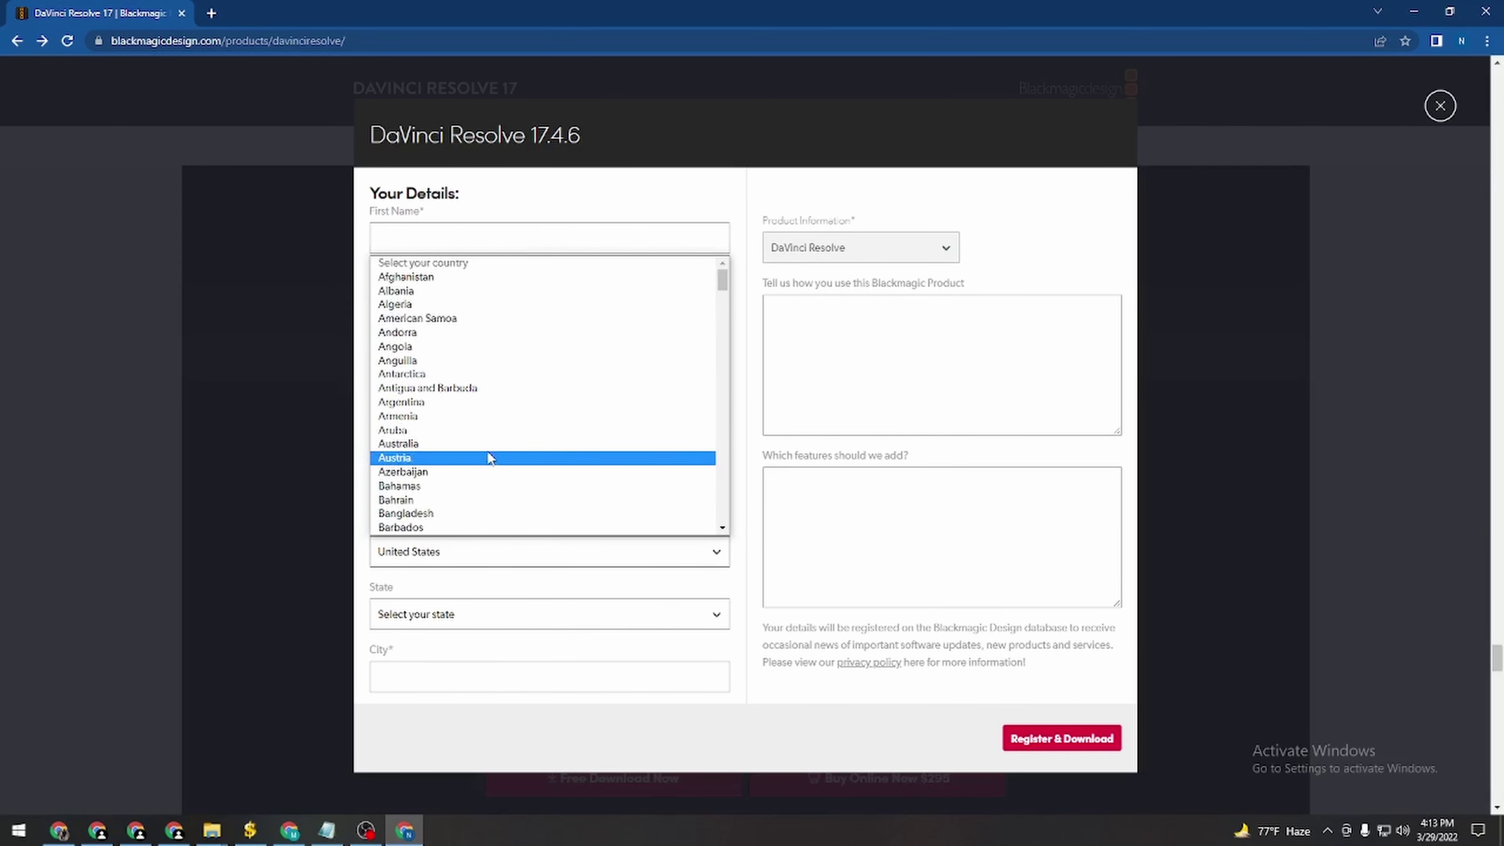
pyautogui.scroll(-4, 477, 468)
pyautogui.click(468, 368)
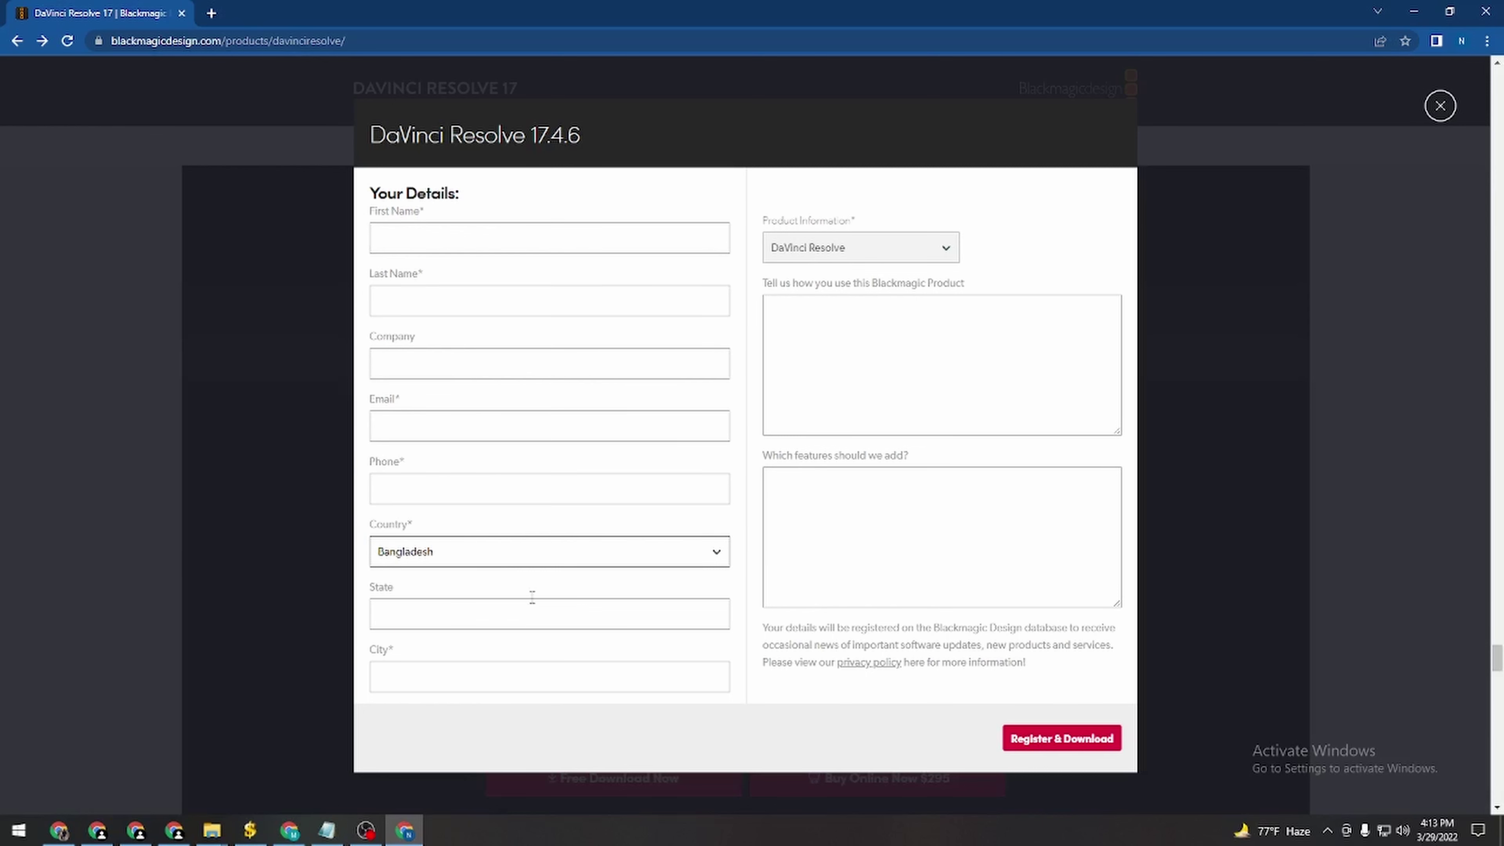
# Step: Go through the registration form's name, company, contact, location and product usage fields without filling them in, and close the form
pyautogui.click(419, 606)
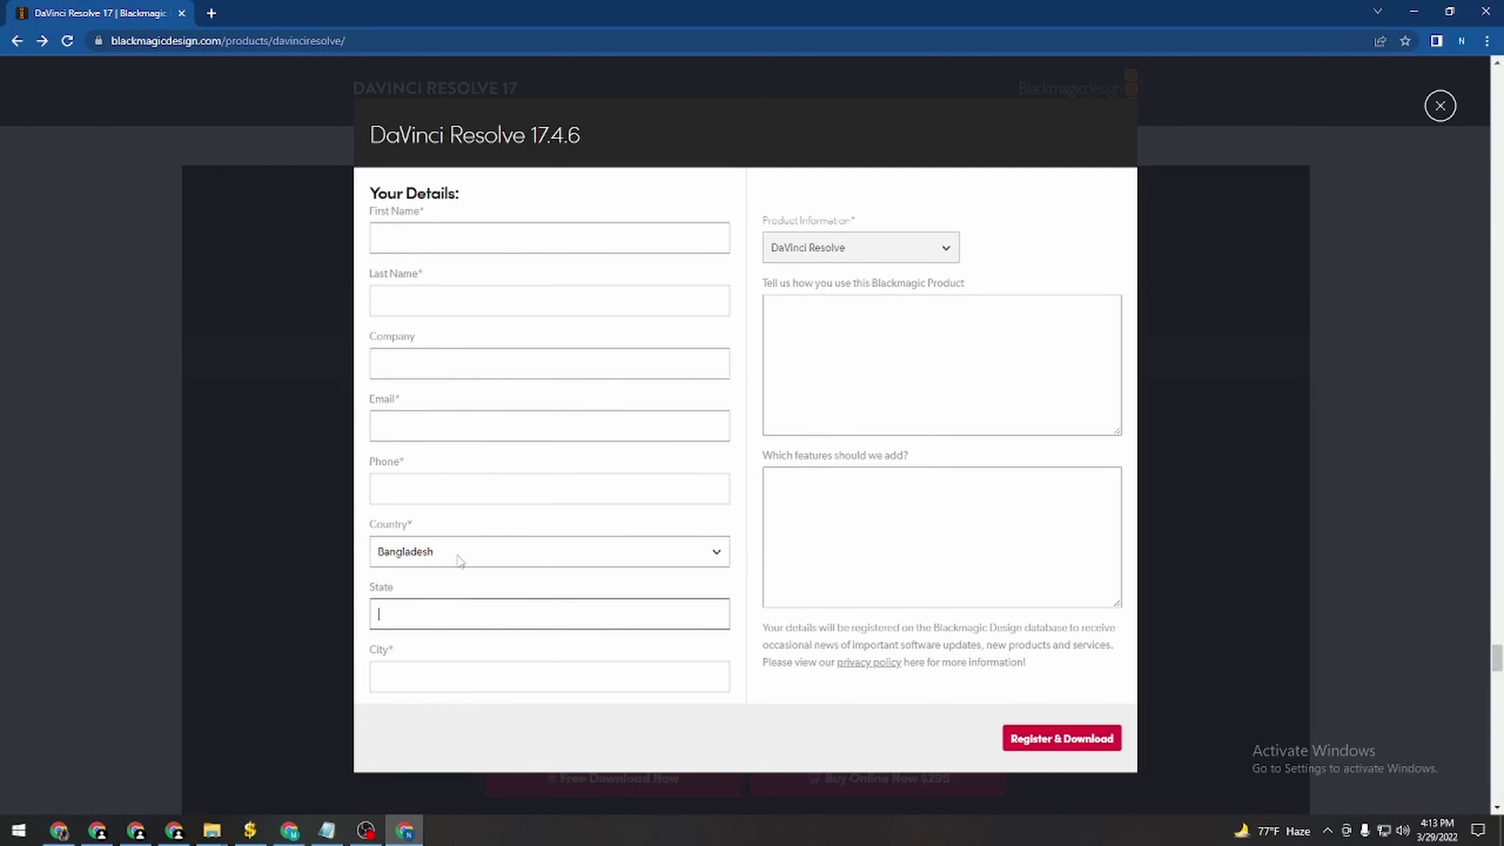
pyautogui.click(410, 236)
pyautogui.click(408, 301)
pyautogui.click(398, 370)
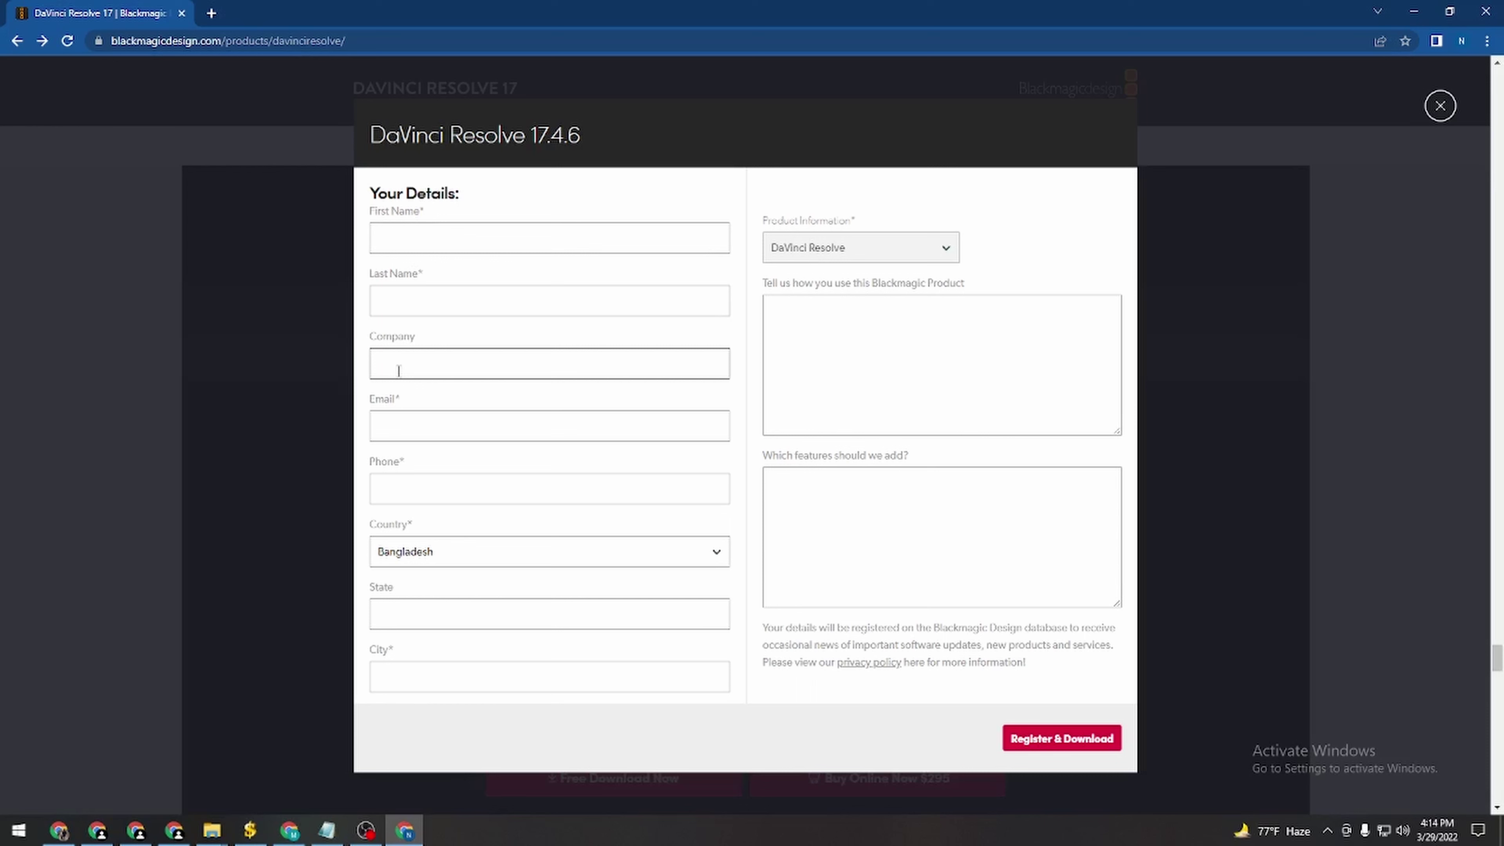
pyautogui.click(416, 425)
pyautogui.click(421, 496)
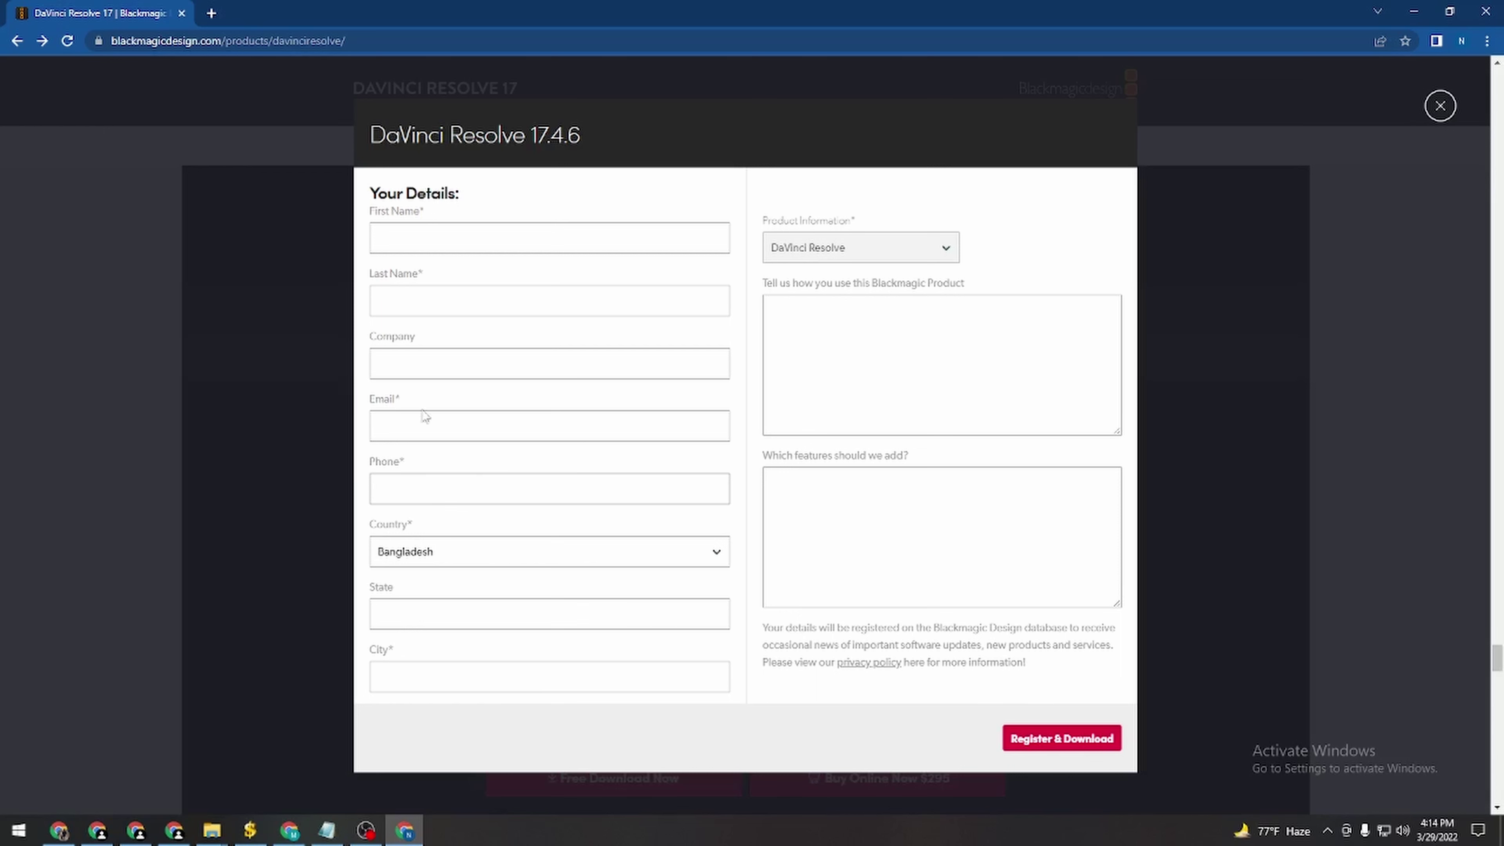
pyautogui.click(420, 616)
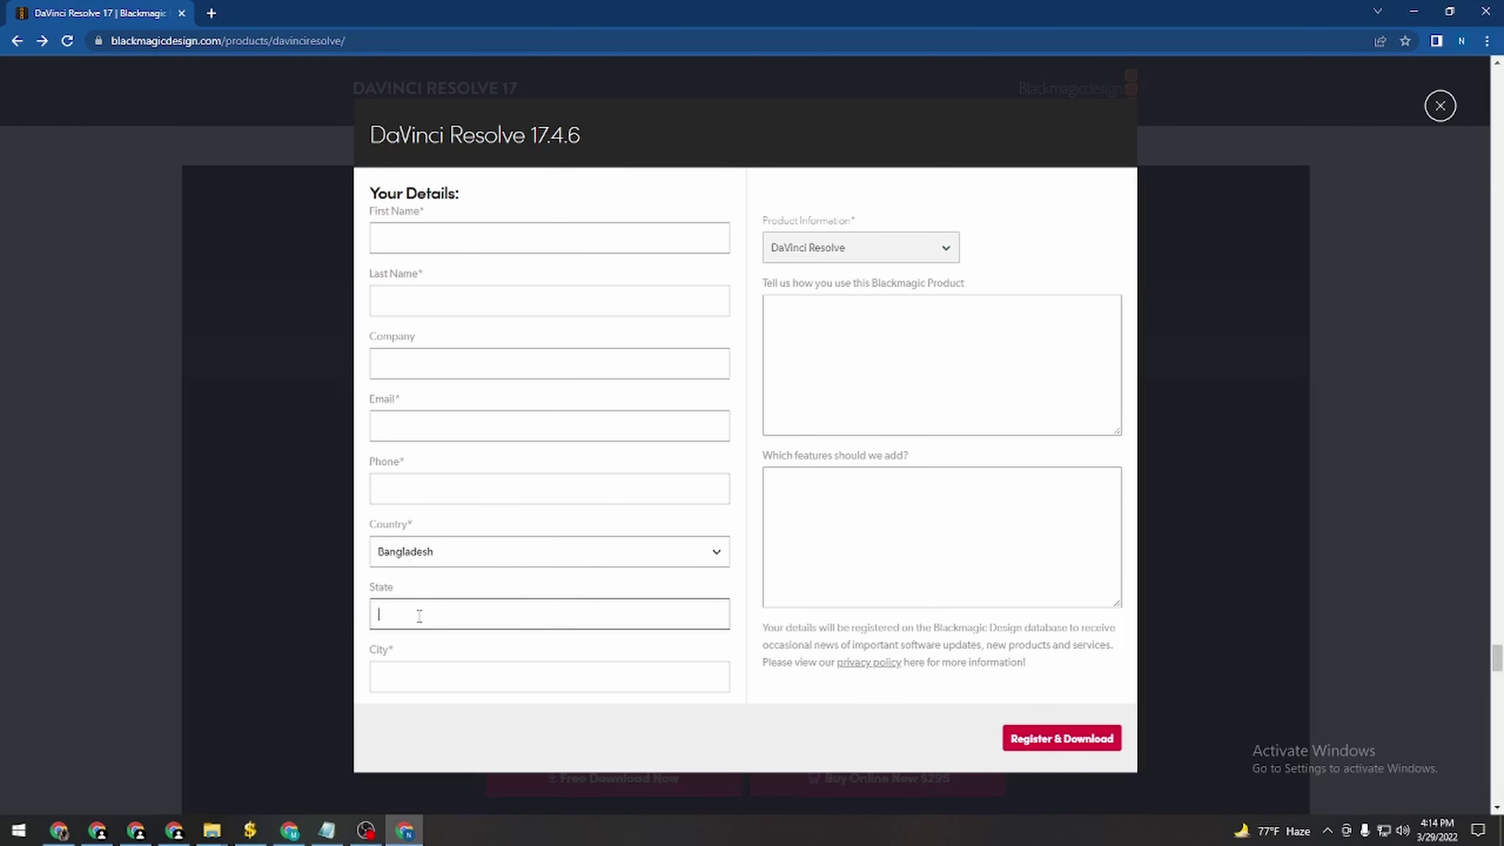
pyautogui.click(423, 669)
pyautogui.click(872, 358)
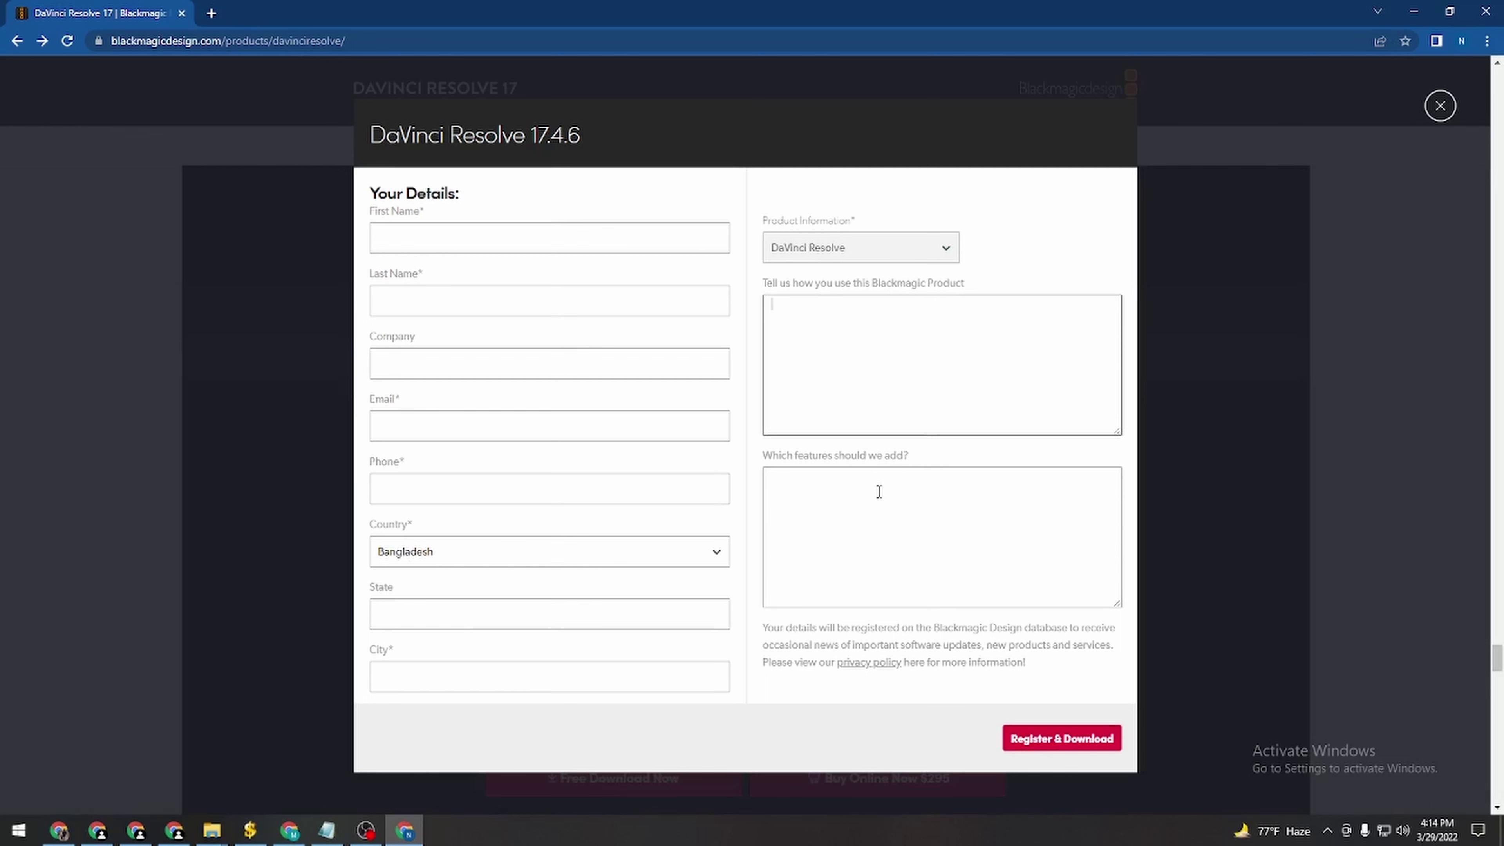
pyautogui.moveTo(875, 287); pyautogui.dragTo(1057, 279)
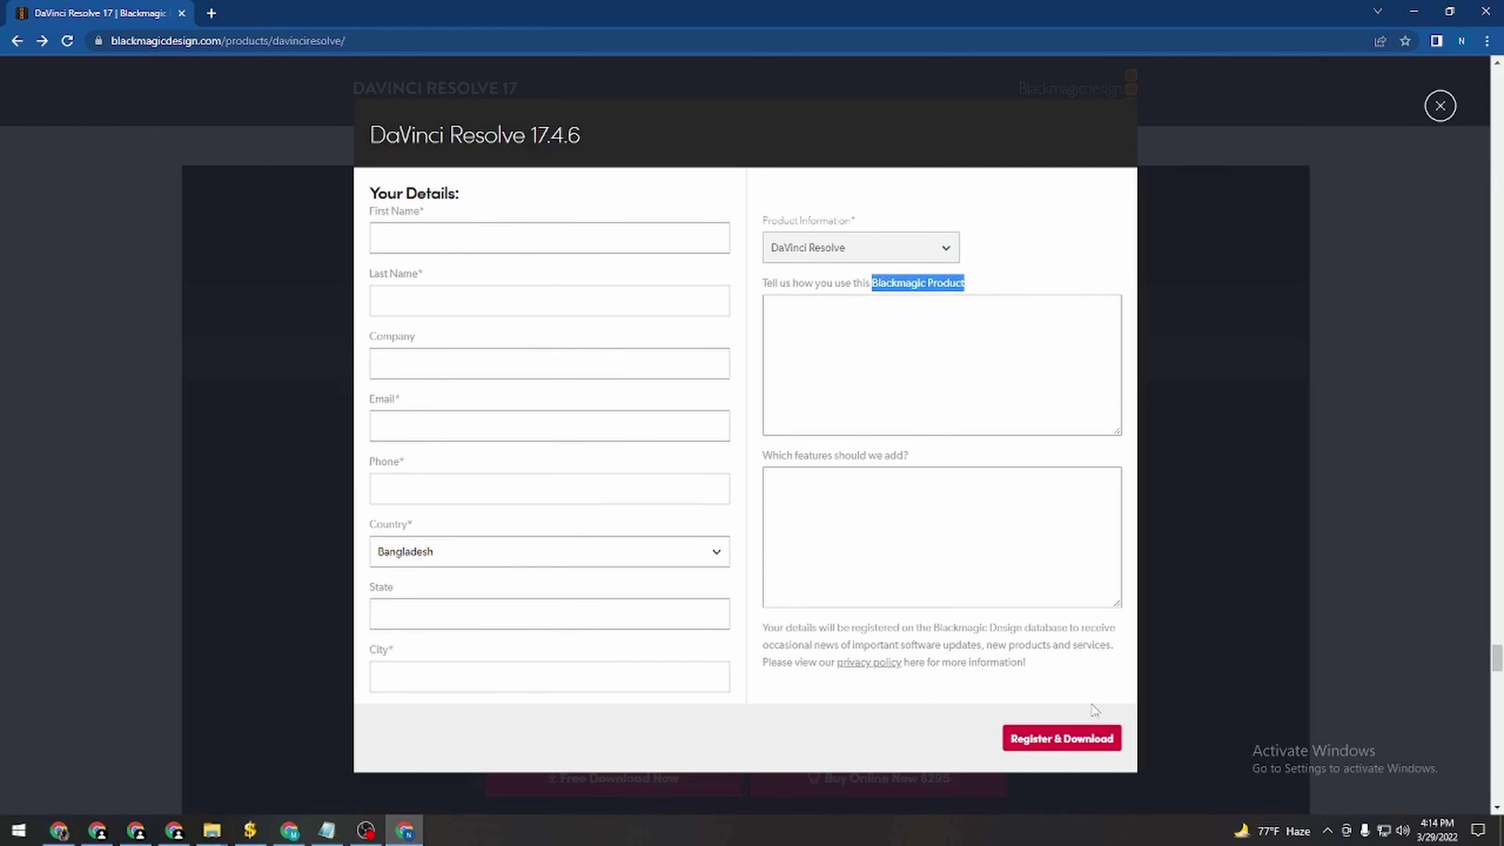
pyautogui.click(1450, 105)
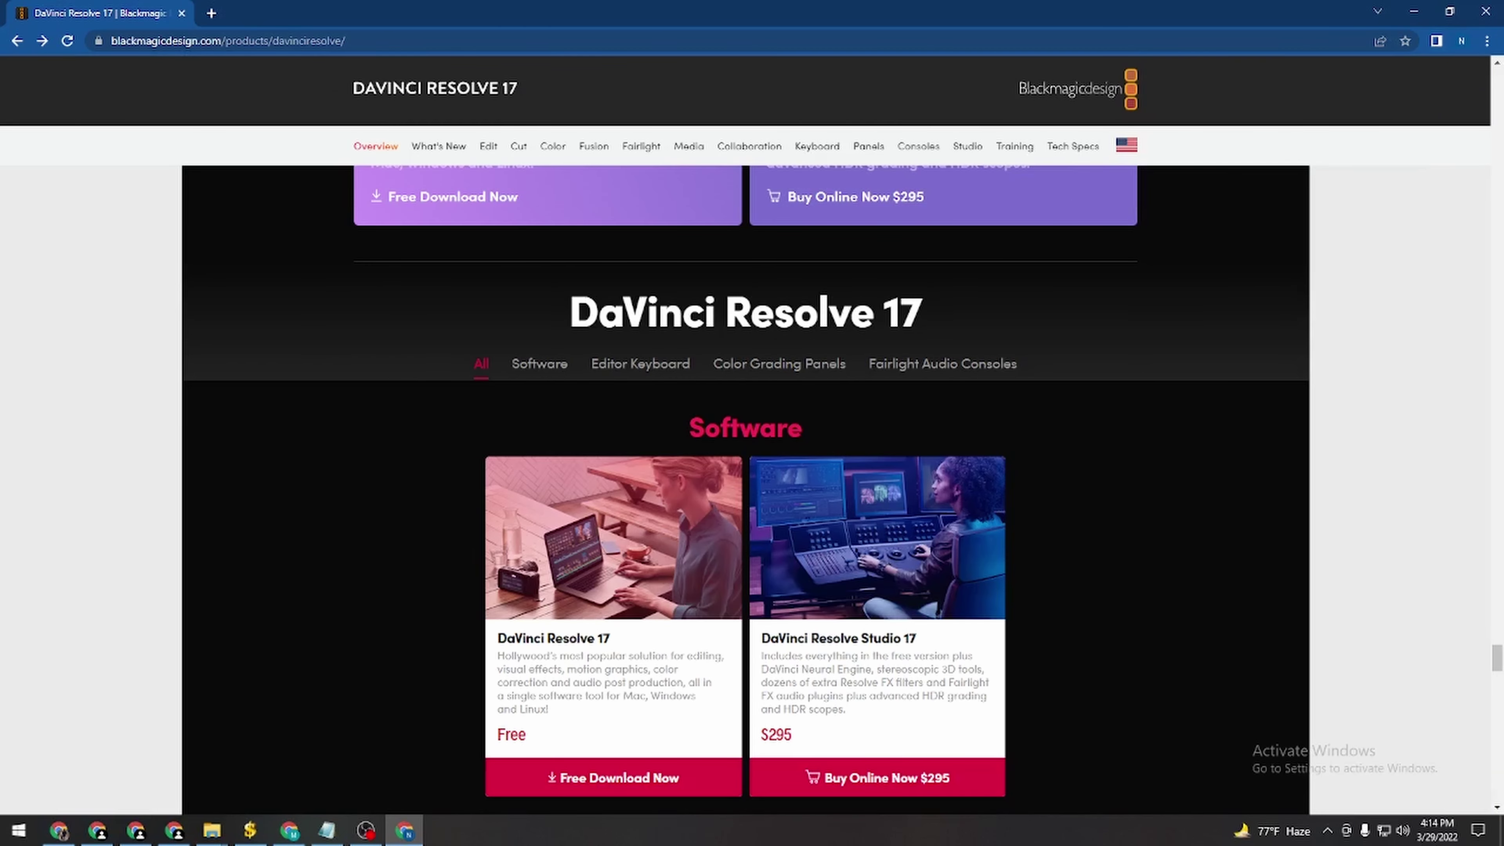
# Step: Bring up the download options for the free DaVinci Resolve 17, and switch to the Downloads folder in File Explorer
pyautogui.click(593, 782)
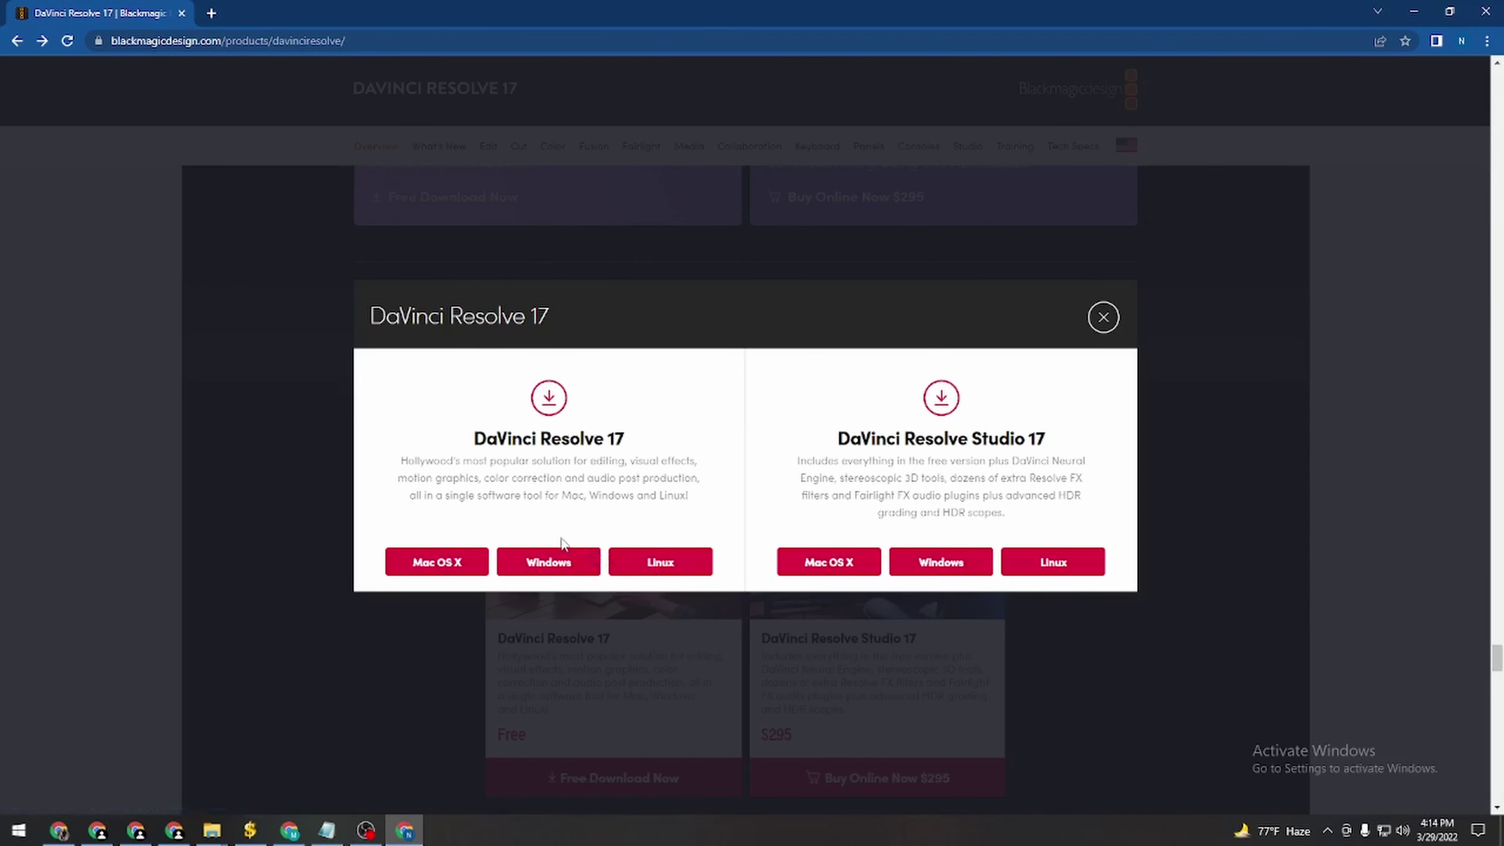
pyautogui.click(1414, 11)
pyautogui.doubleClick(40, 41)
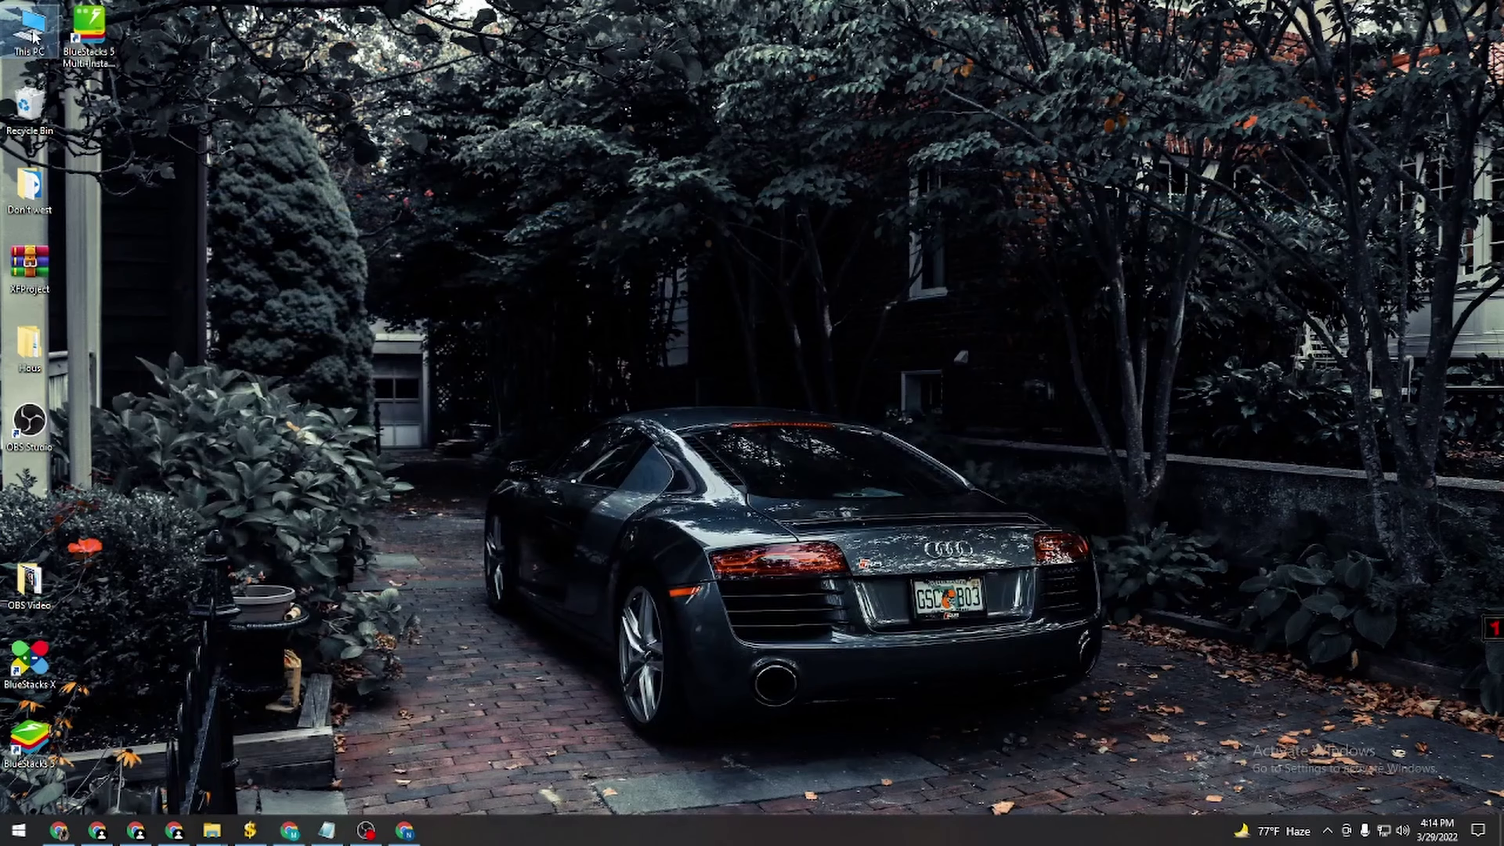
pyautogui.click(1186, 134)
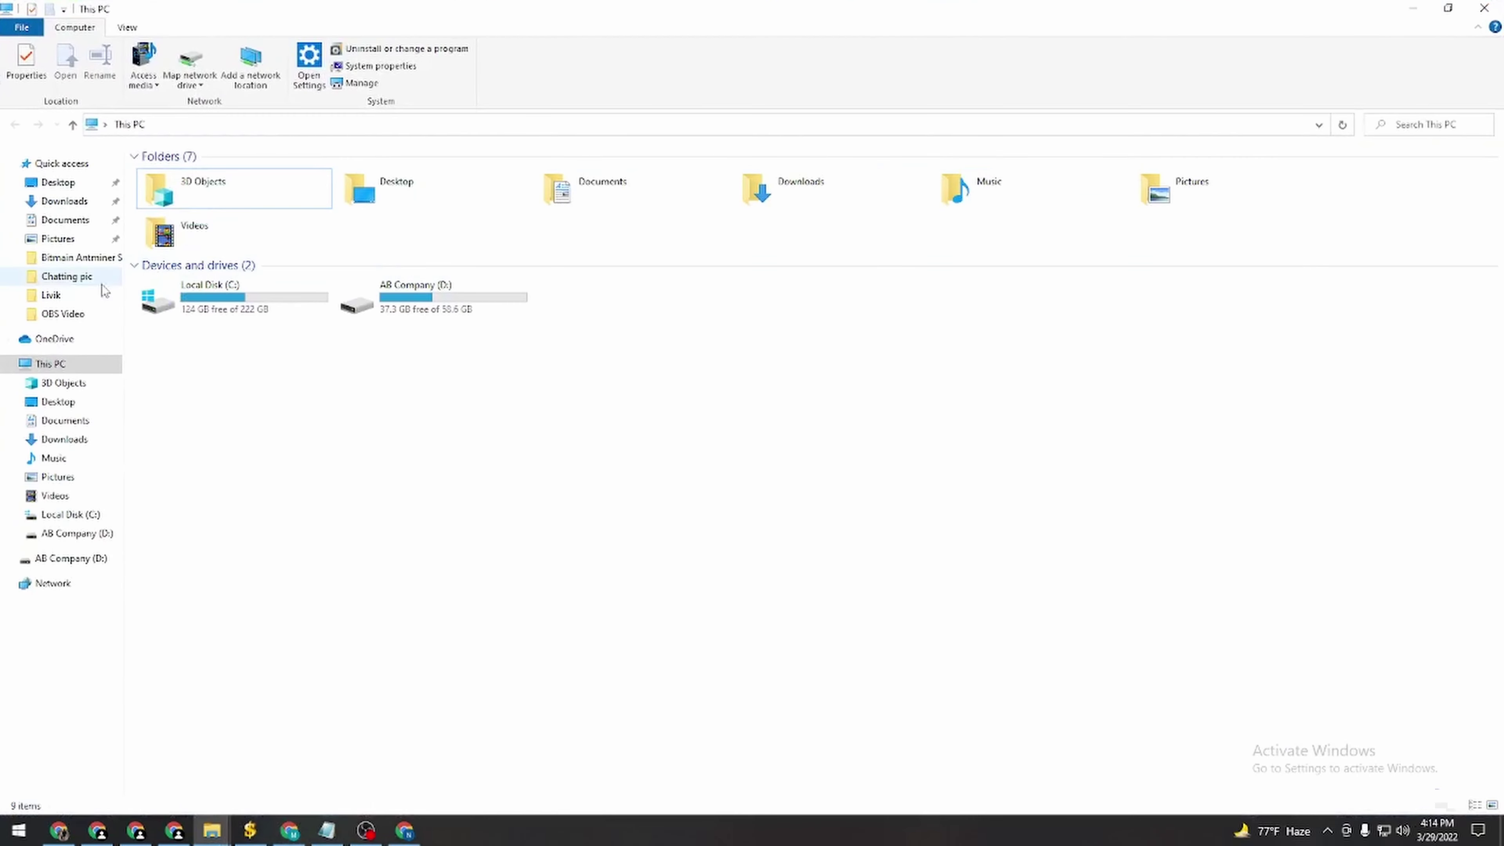
pyautogui.click(64, 201)
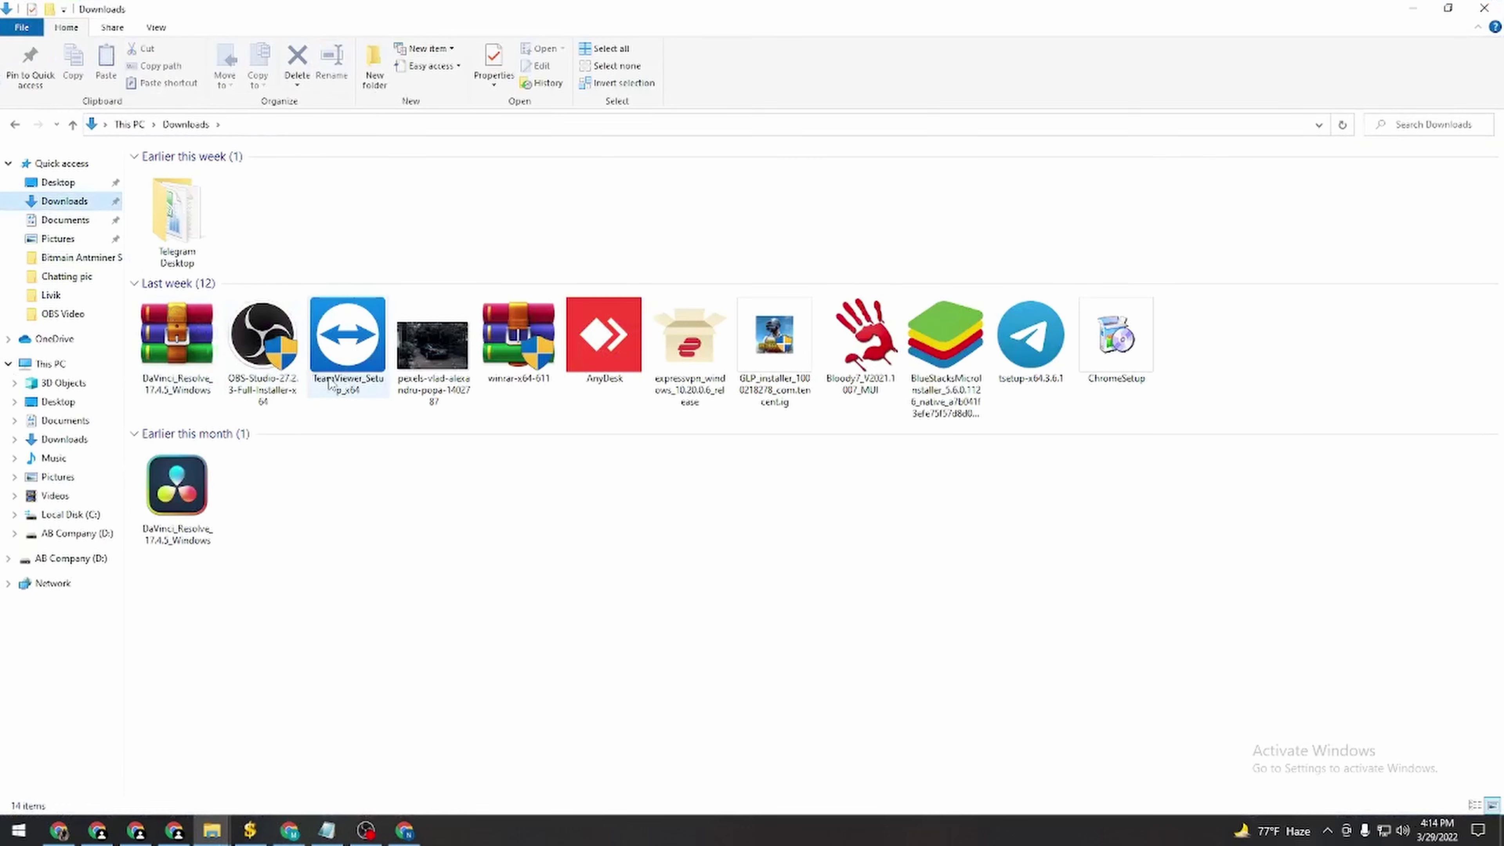
# Step: Extract the DaVinci_Resolve_17.4.5_Windows archive into the Downloads folder, replacing the existing file
pyautogui.rightClick(164, 351)
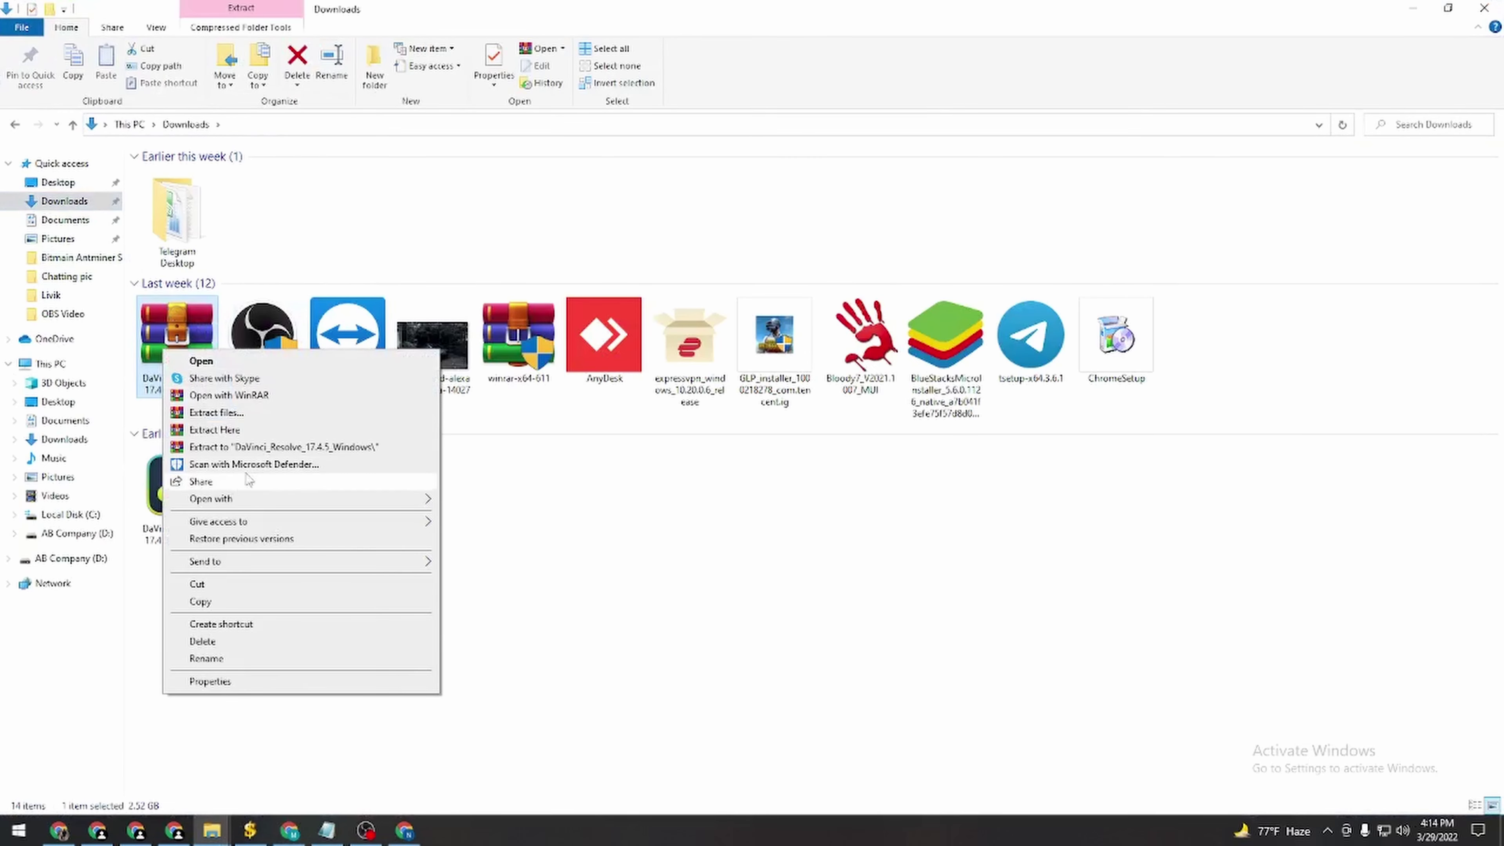
pyautogui.click(242, 431)
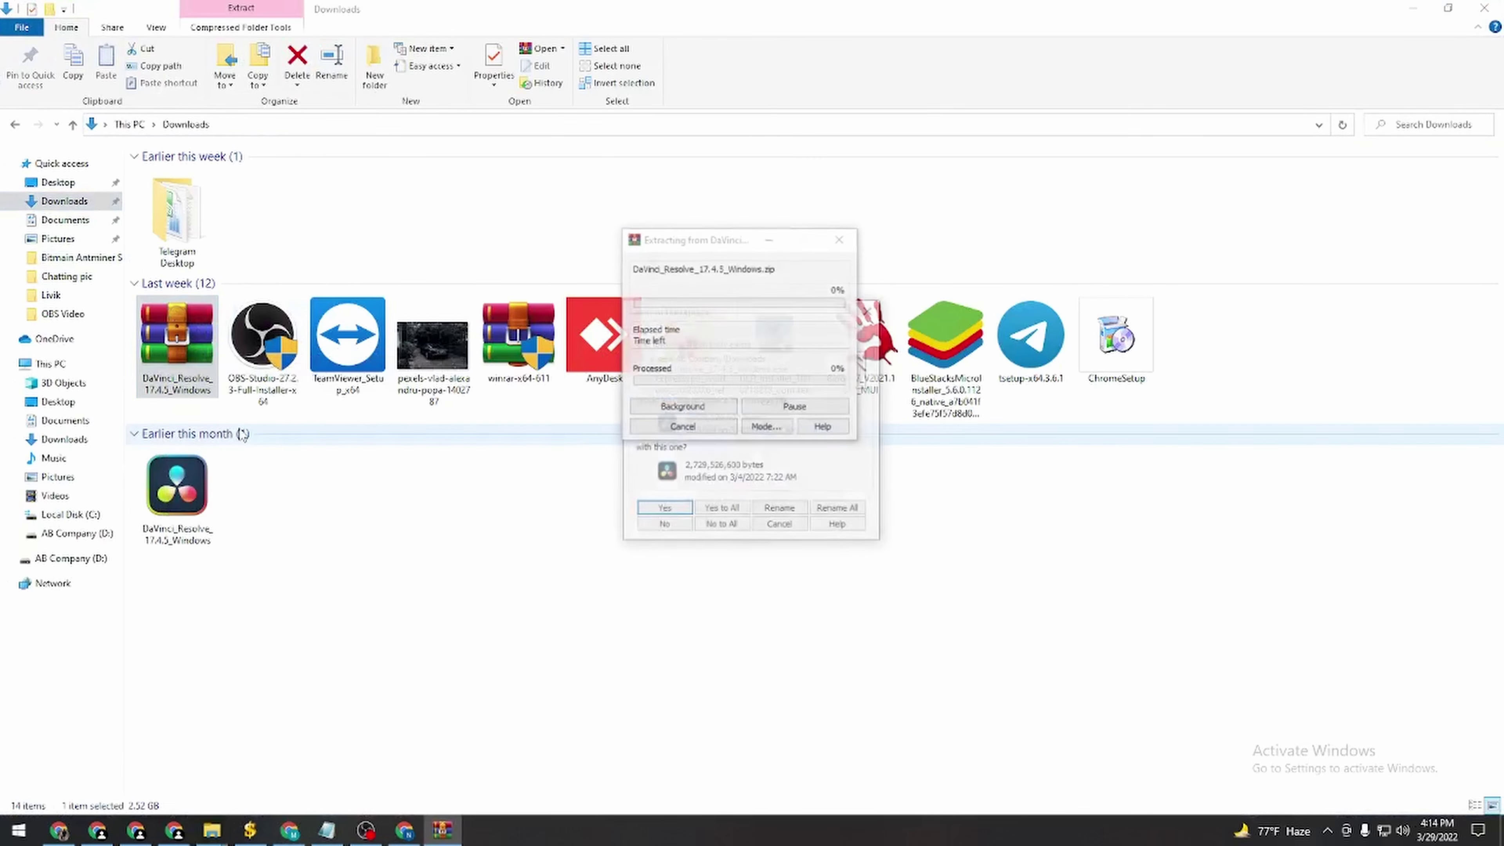
pyautogui.click(675, 511)
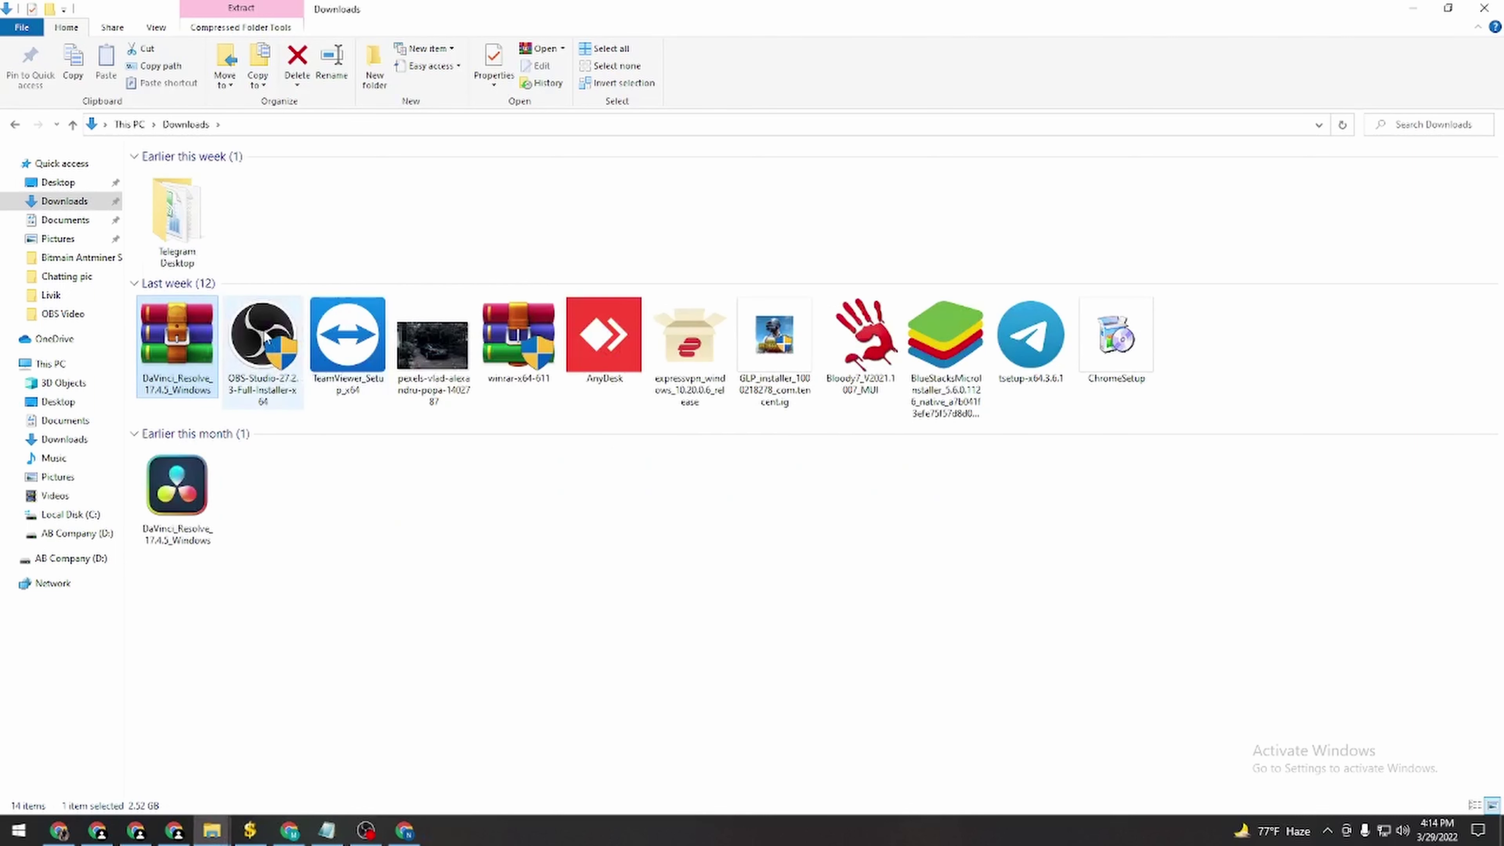
# Step: Run the extracted DaVinci_Resolve_17.4.5_Windows installer and start installing the preselected DaVinci Resolve component
pyautogui.doubleClick(178, 489)
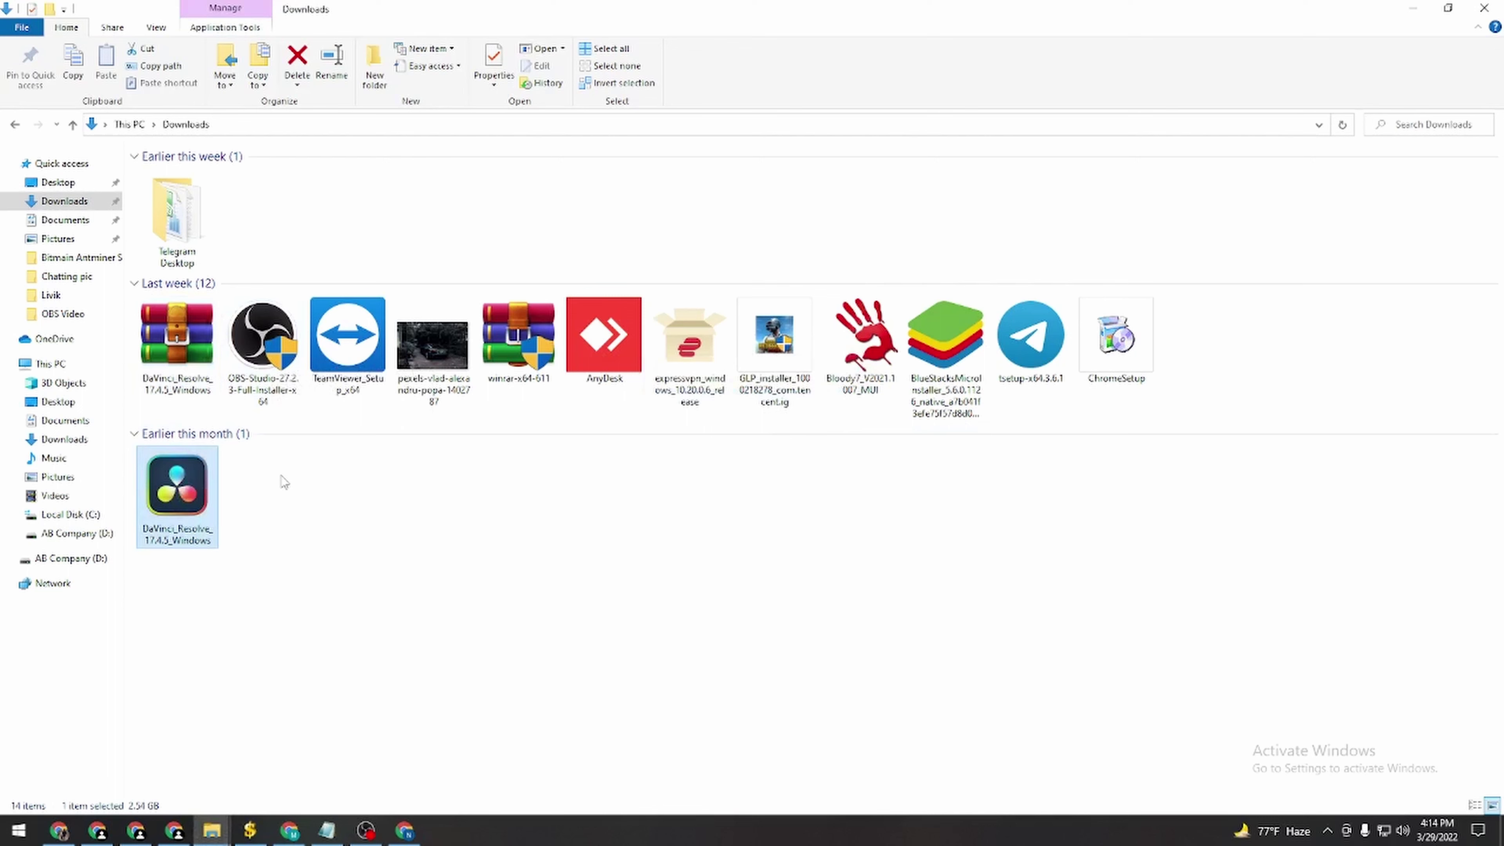
pyautogui.click(1422, 12)
pyautogui.rightClick(626, 112)
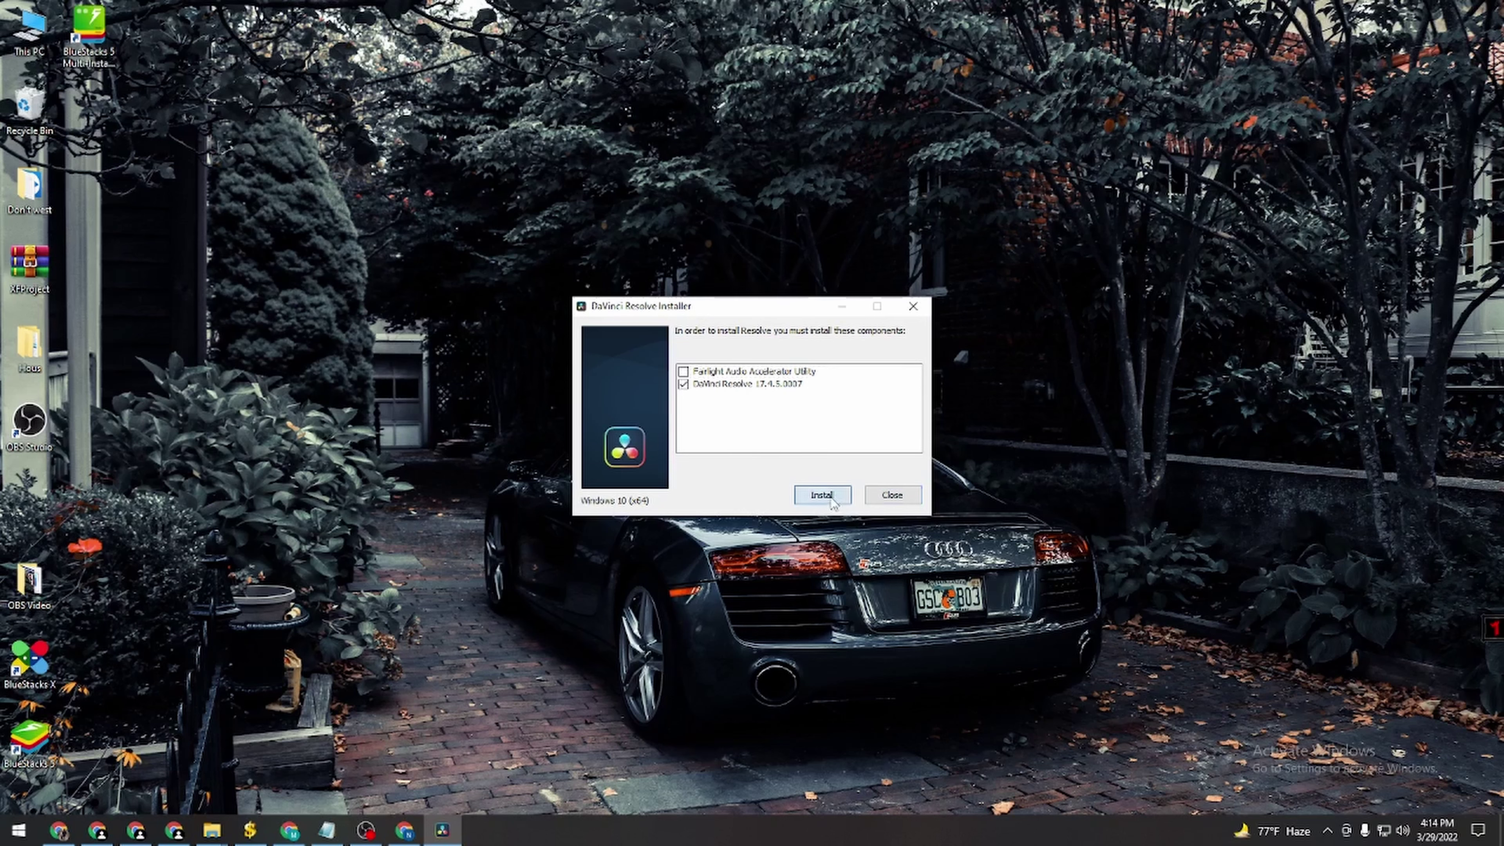
pyautogui.click(829, 497)
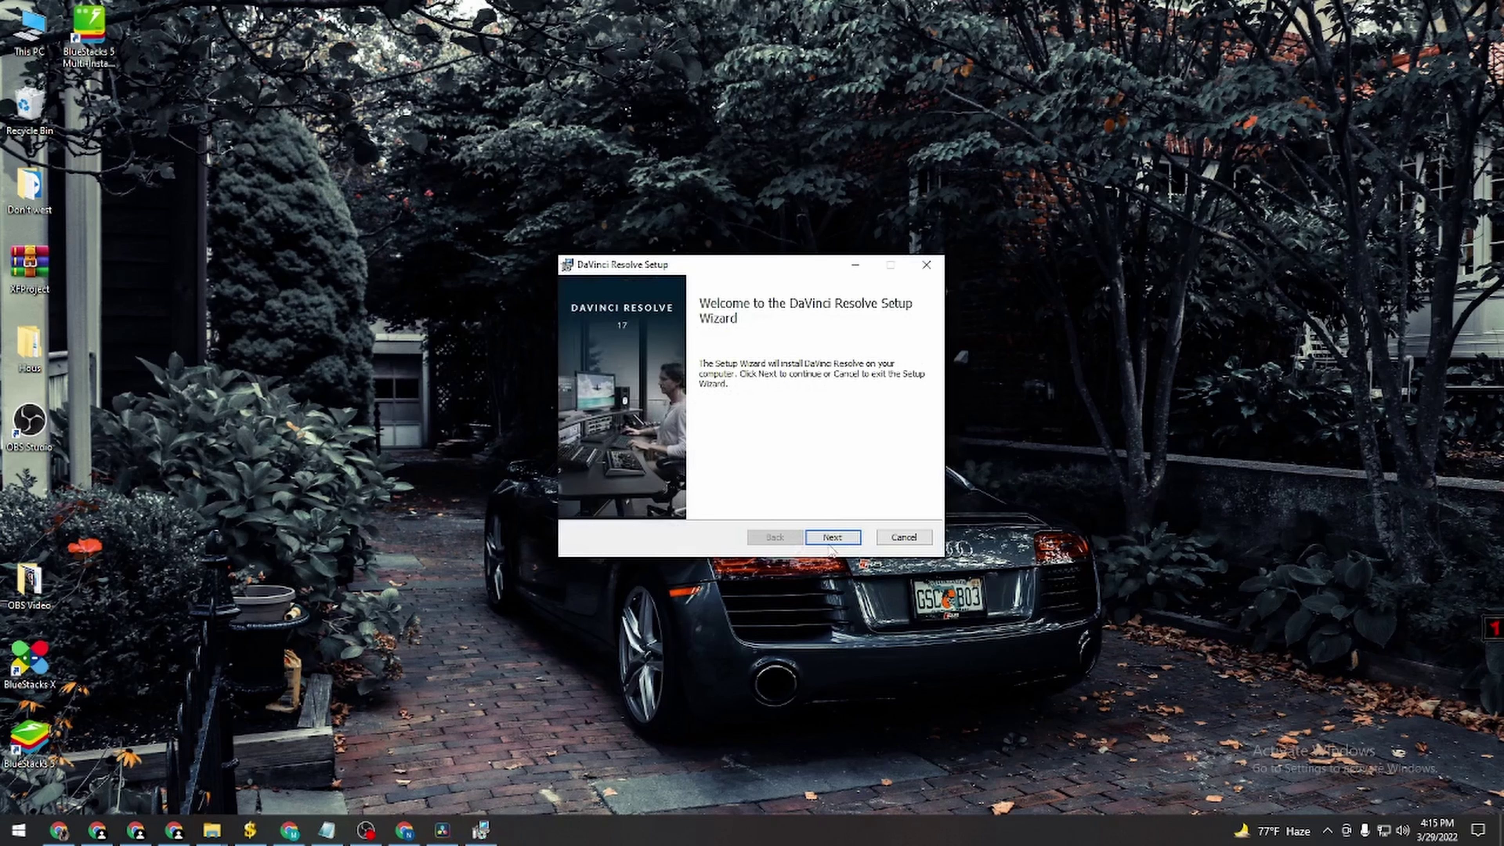
# Step: Accept the license agreement, keep the destination C:\Program Files\Blackmagic Design\DaVinci Resolve\ and start the installation in the setup wizard
pyautogui.click(832, 539)
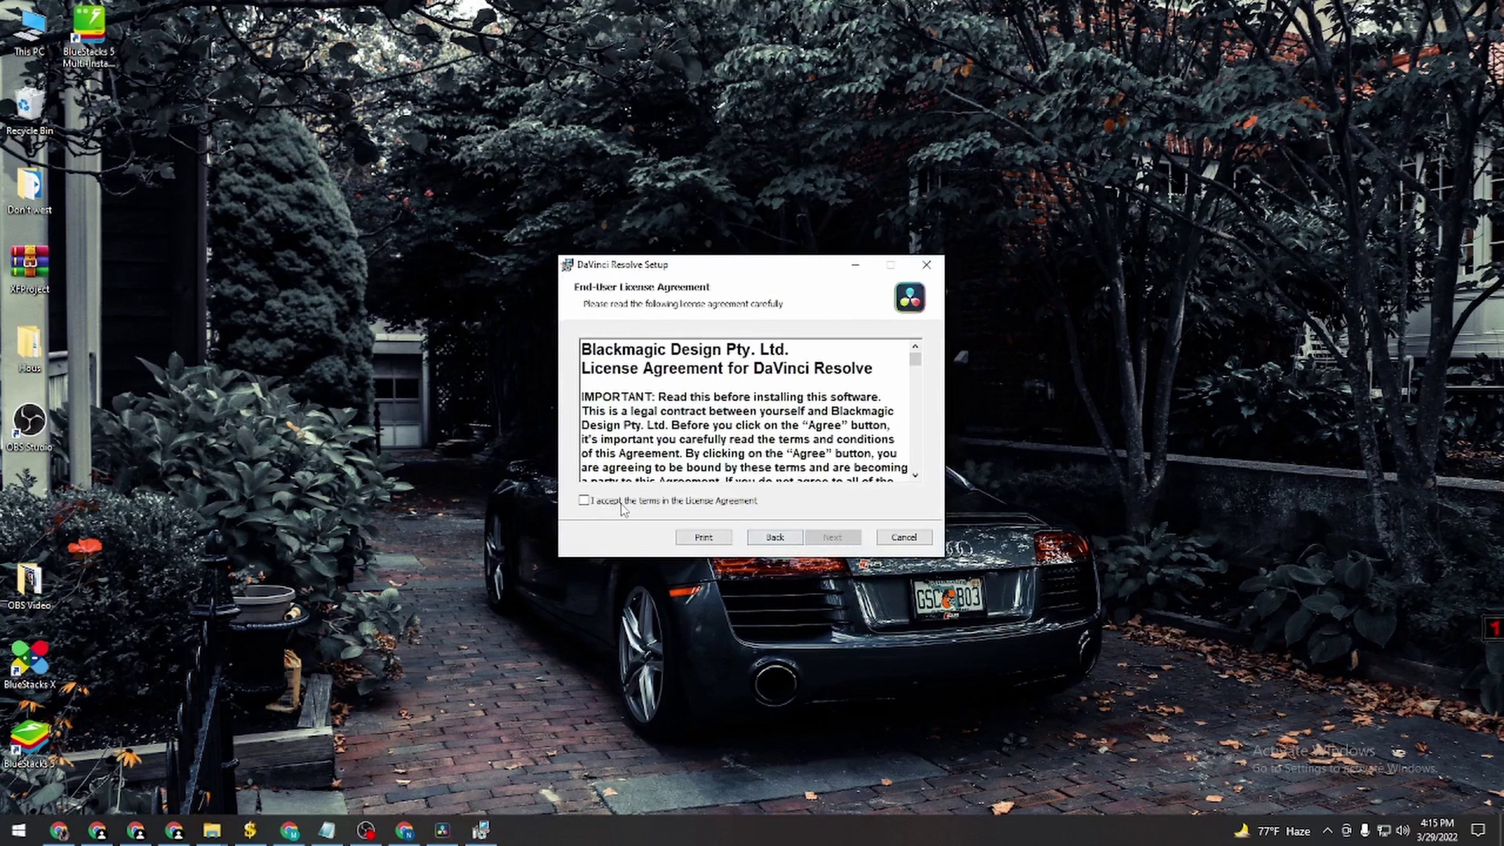
pyautogui.click(622, 506)
pyautogui.click(833, 538)
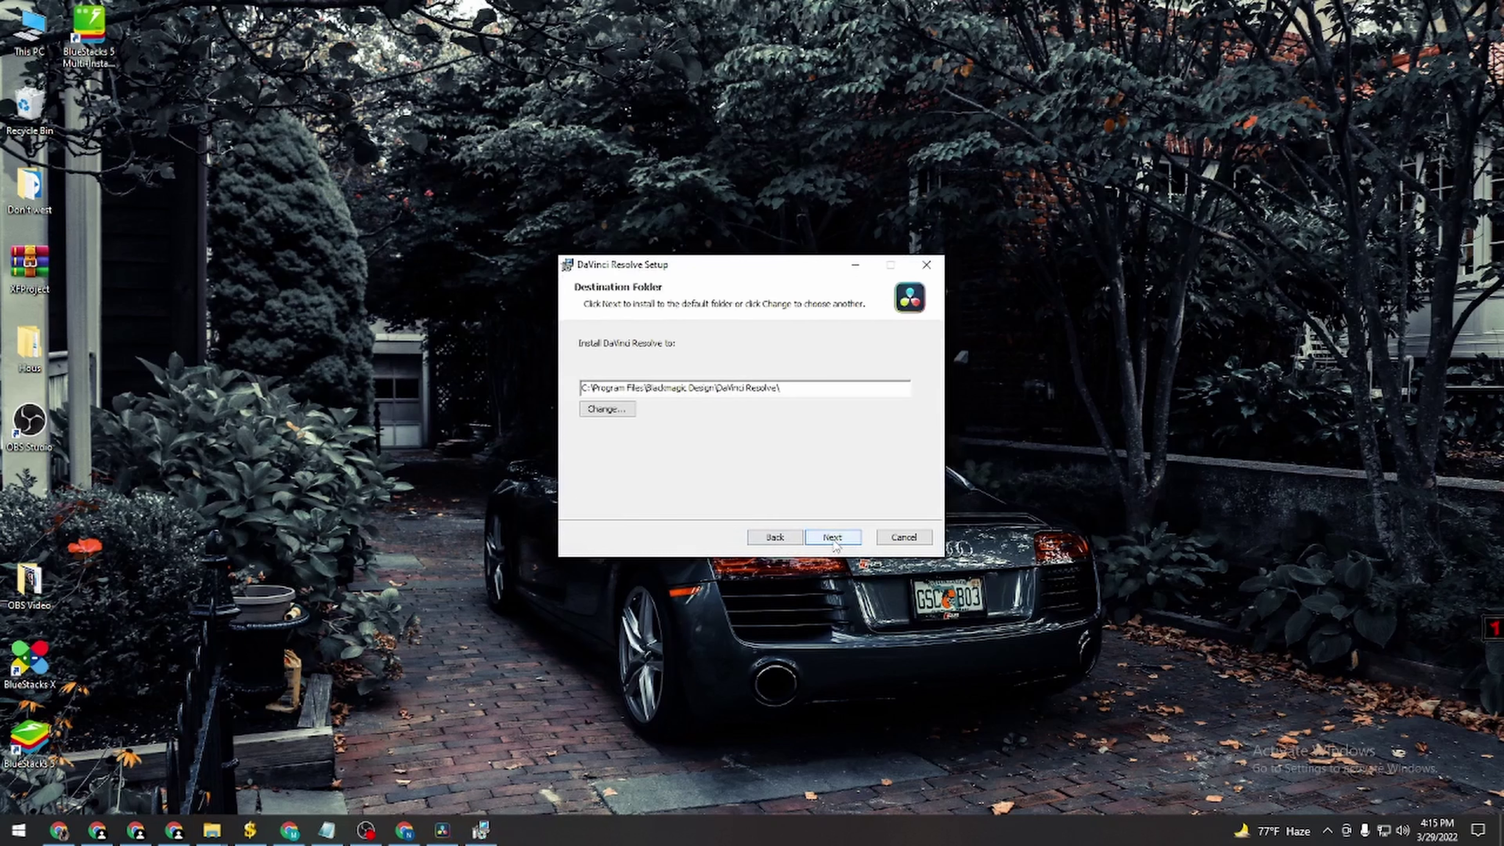
pyautogui.click(833, 539)
pyautogui.click(820, 537)
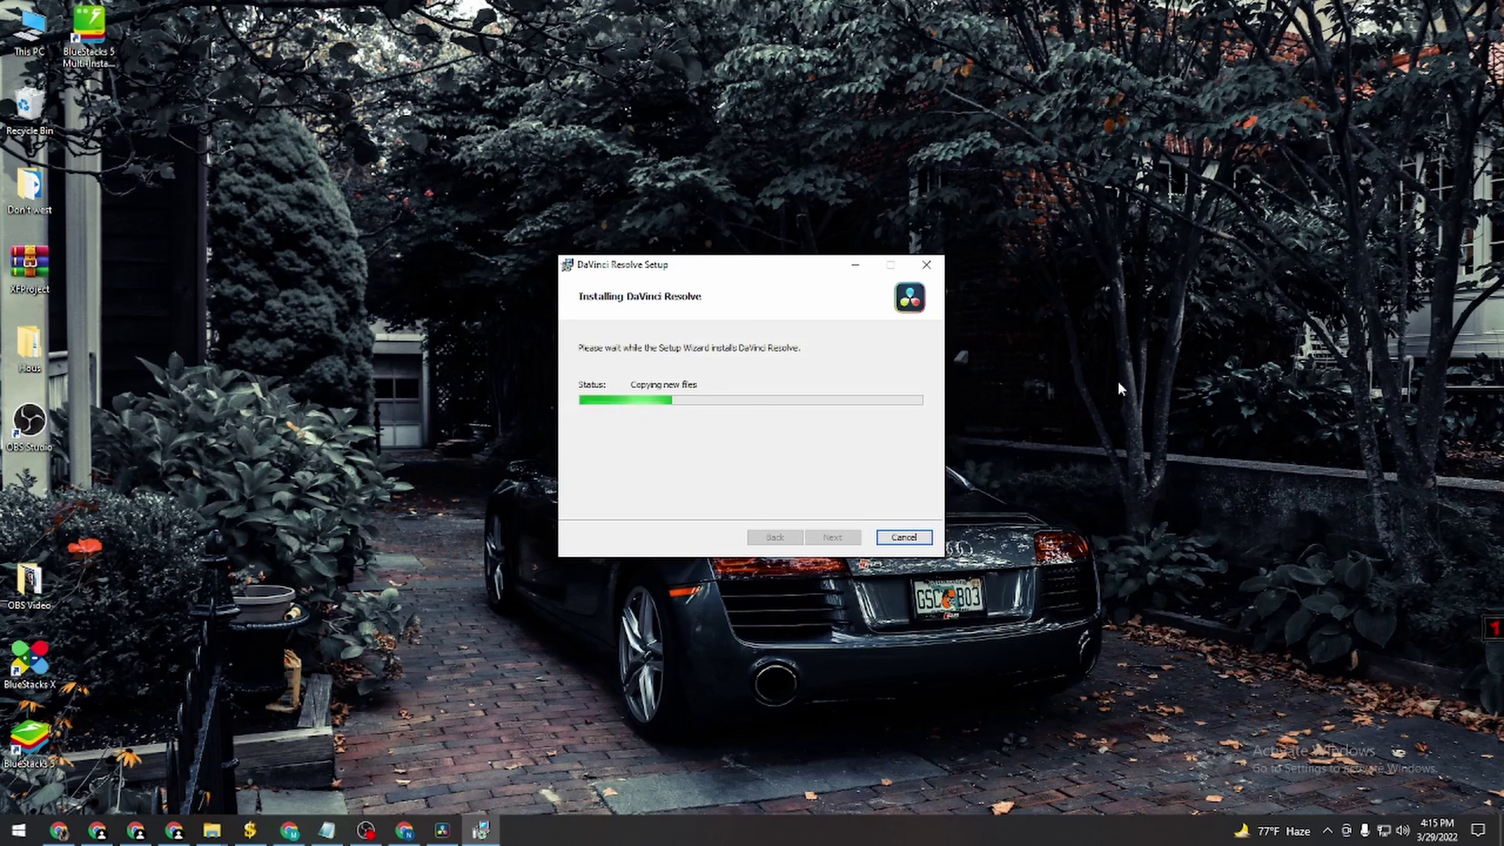
pyautogui.rightClick(1171, 268)
pyautogui.click(1195, 312)
pyautogui.rightClick(1118, 264)
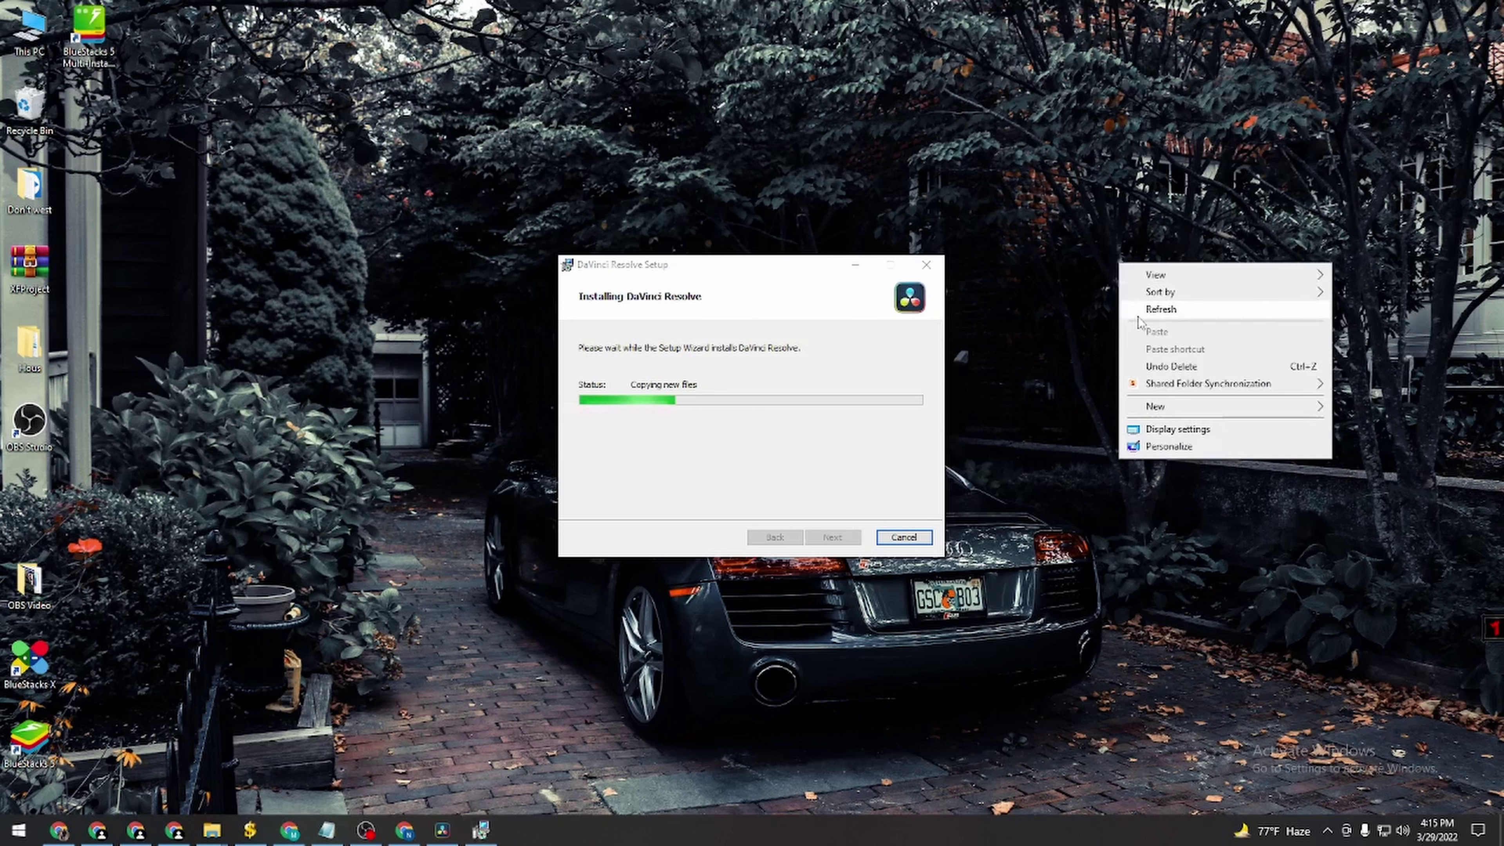
pyautogui.click(1137, 314)
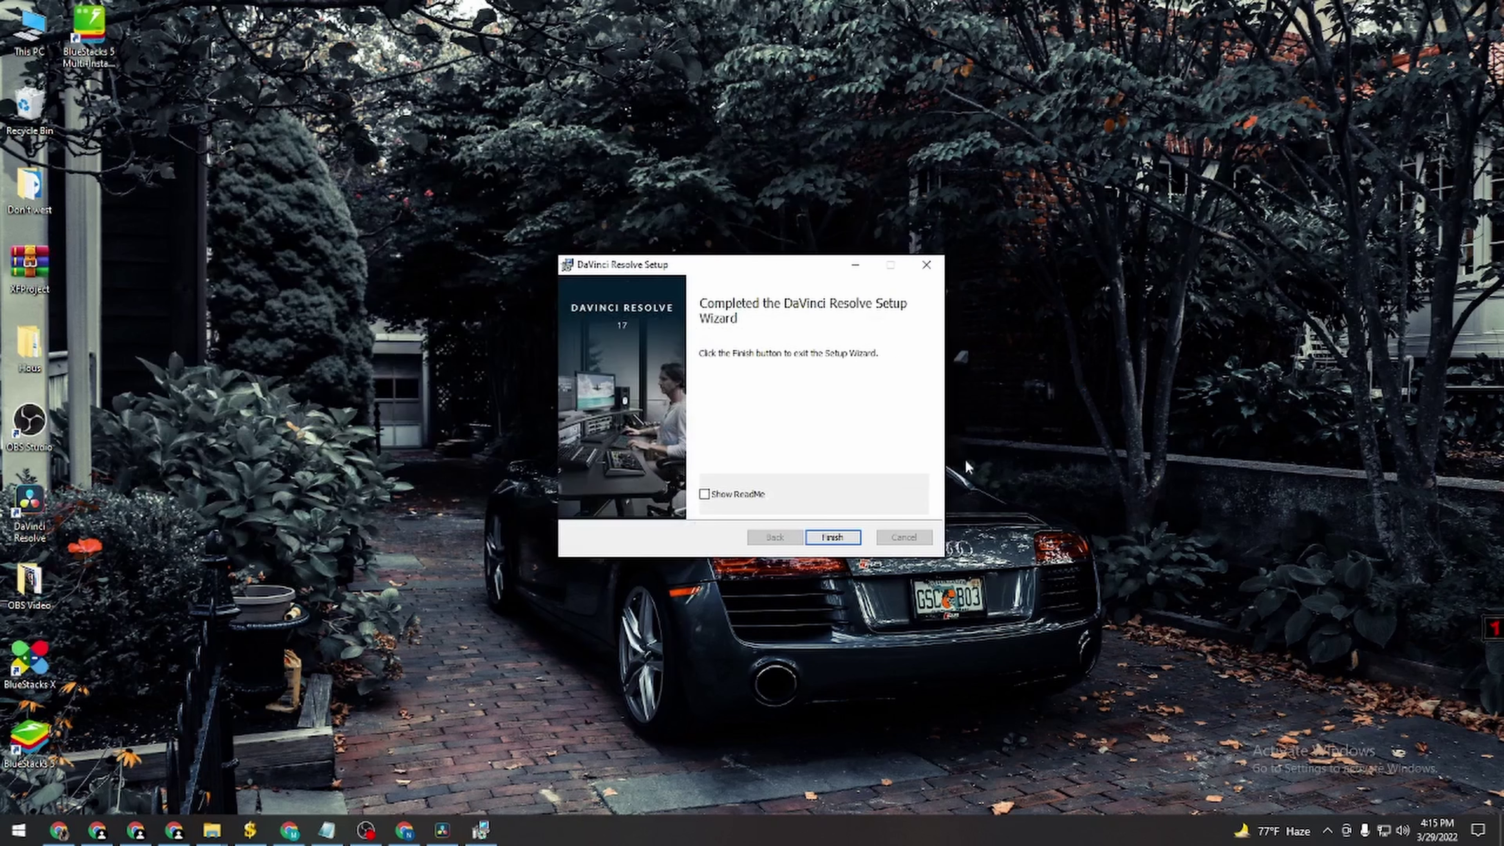
# Step: Finish the setup wizard with the ReadMe shown, skim the ReadMe to its end, and close it and the installer
pyautogui.click(727, 501)
pyautogui.click(833, 537)
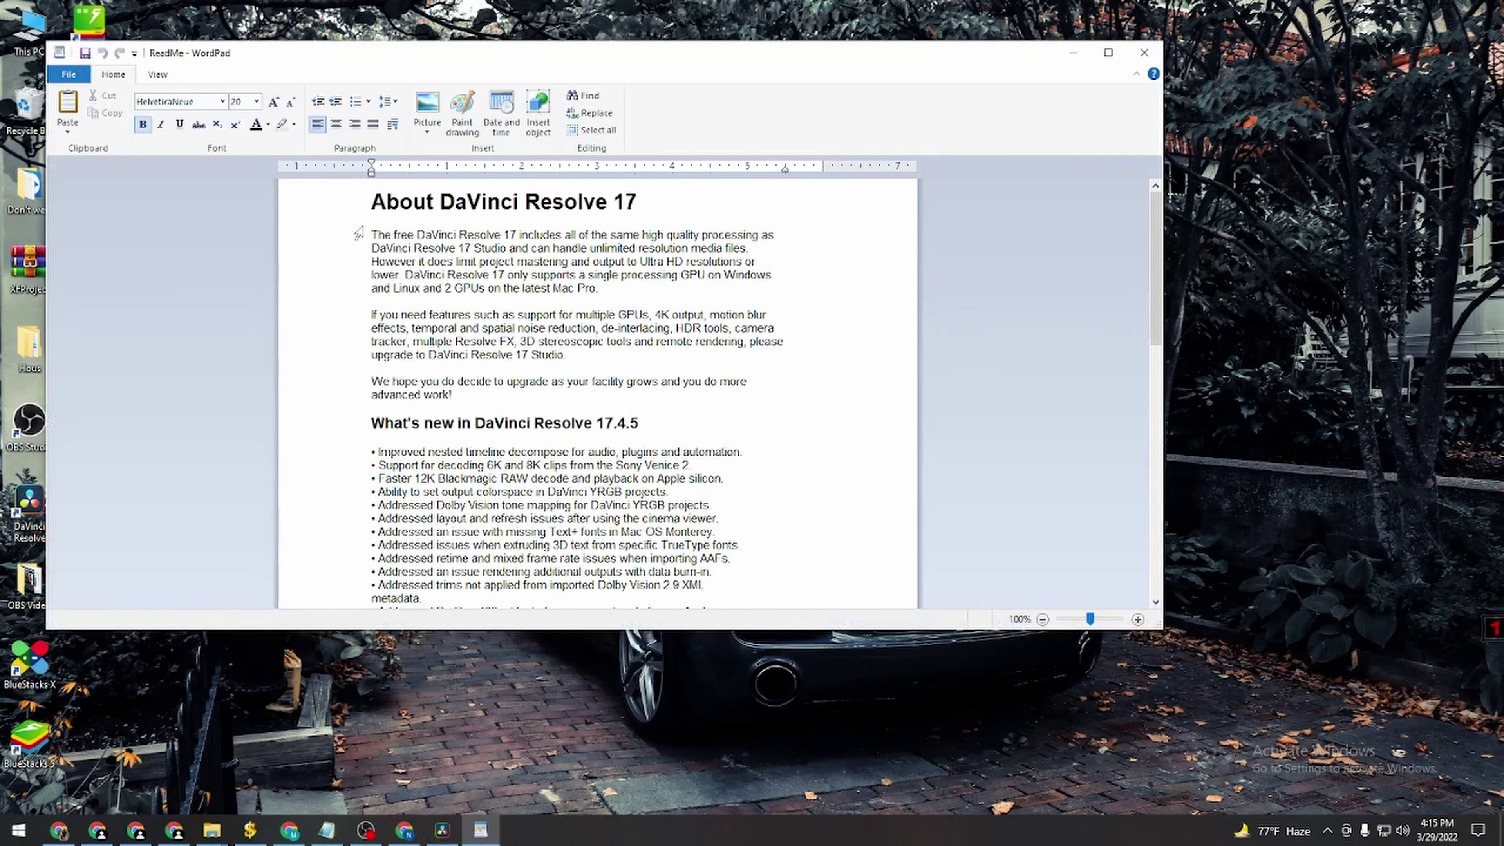
pyautogui.moveTo(371, 202); pyautogui.dragTo(698, 188)
pyautogui.scroll(-10, 521, 396)
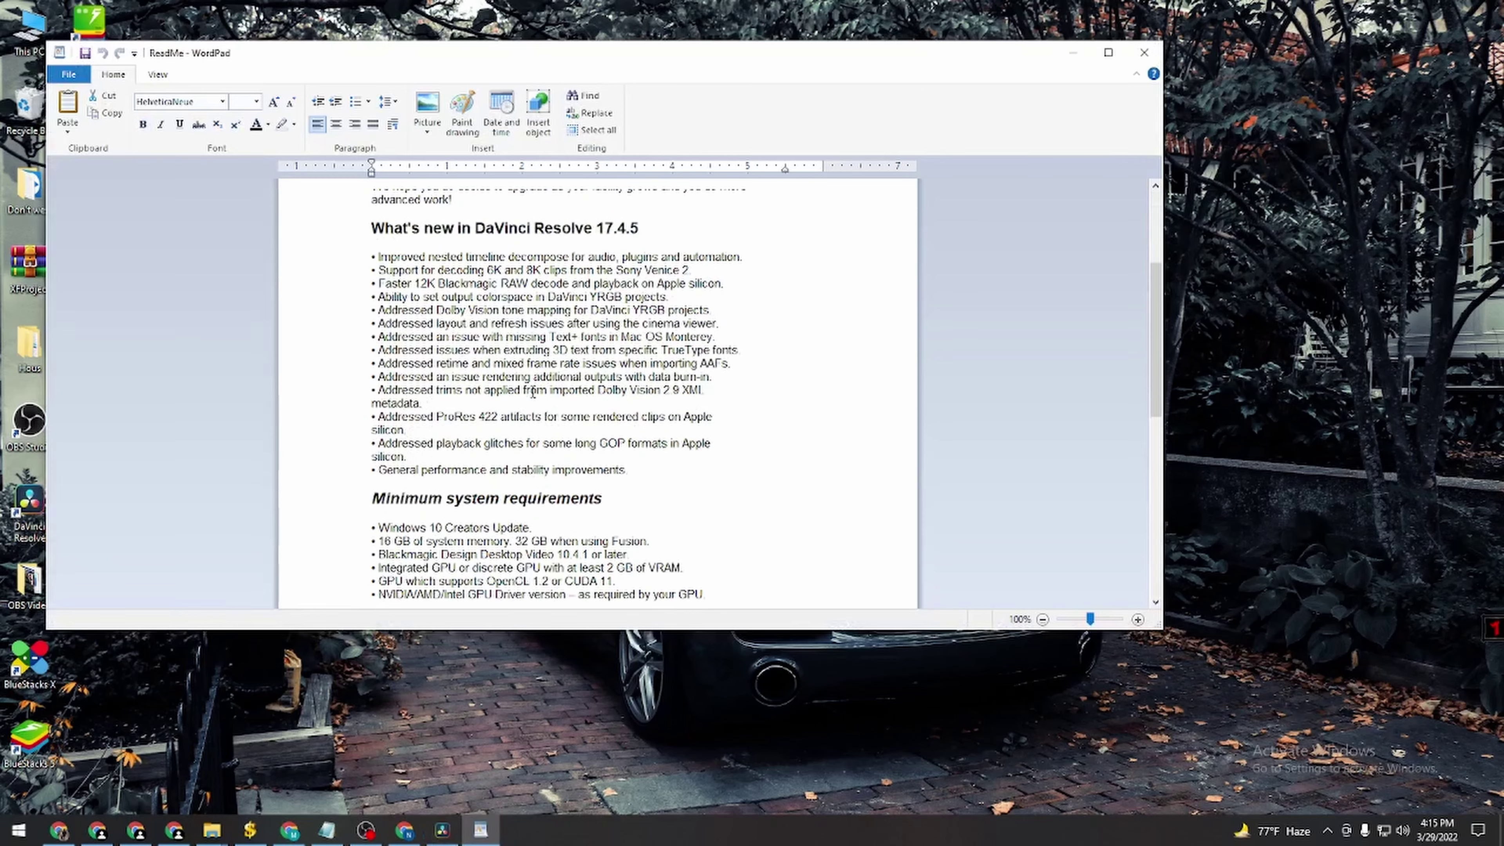
pyautogui.scroll(-7, 512, 395)
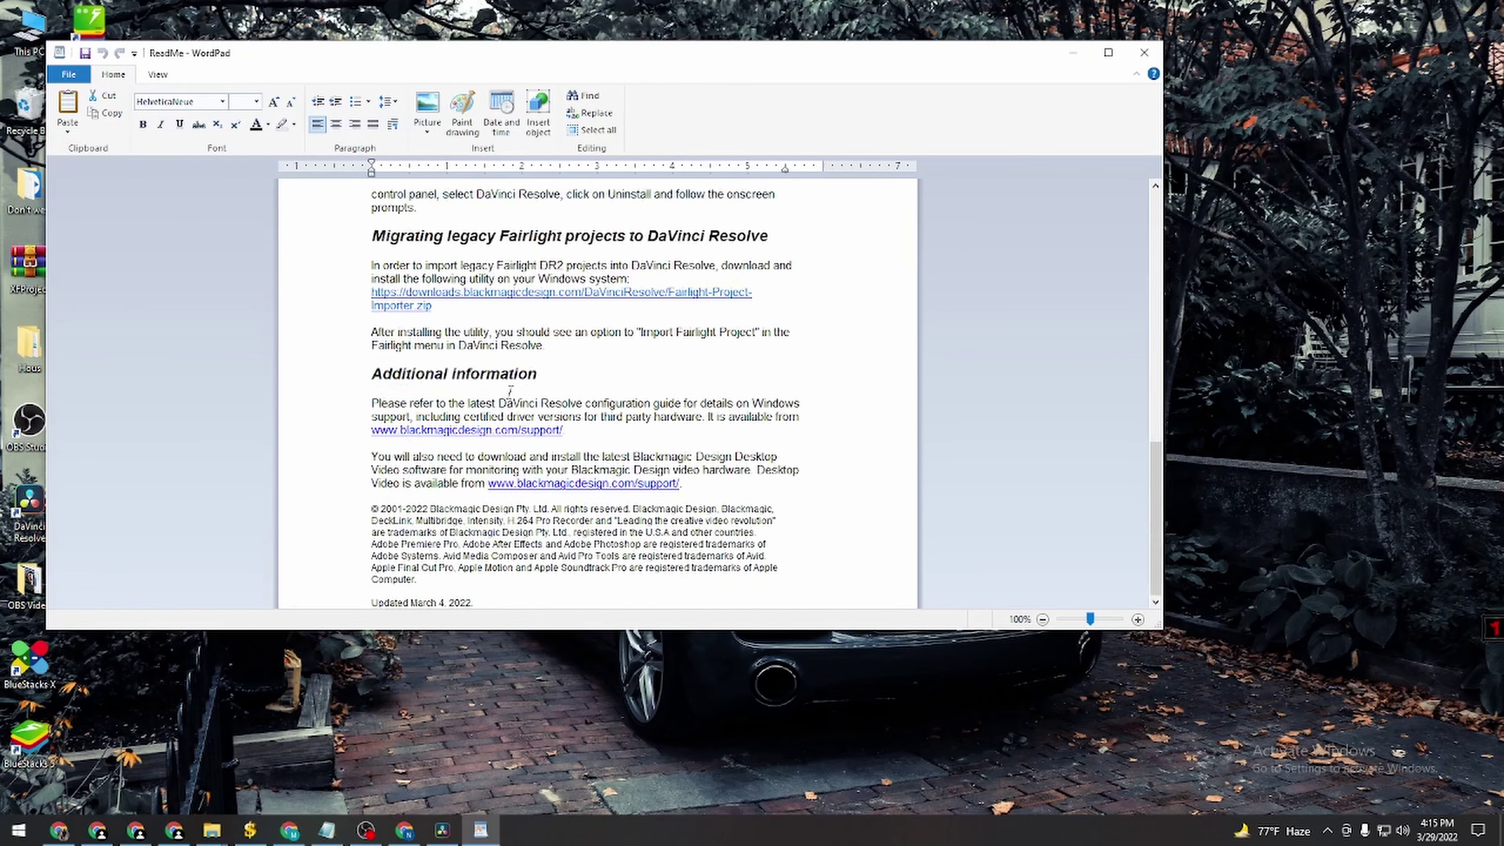
pyautogui.click(1144, 53)
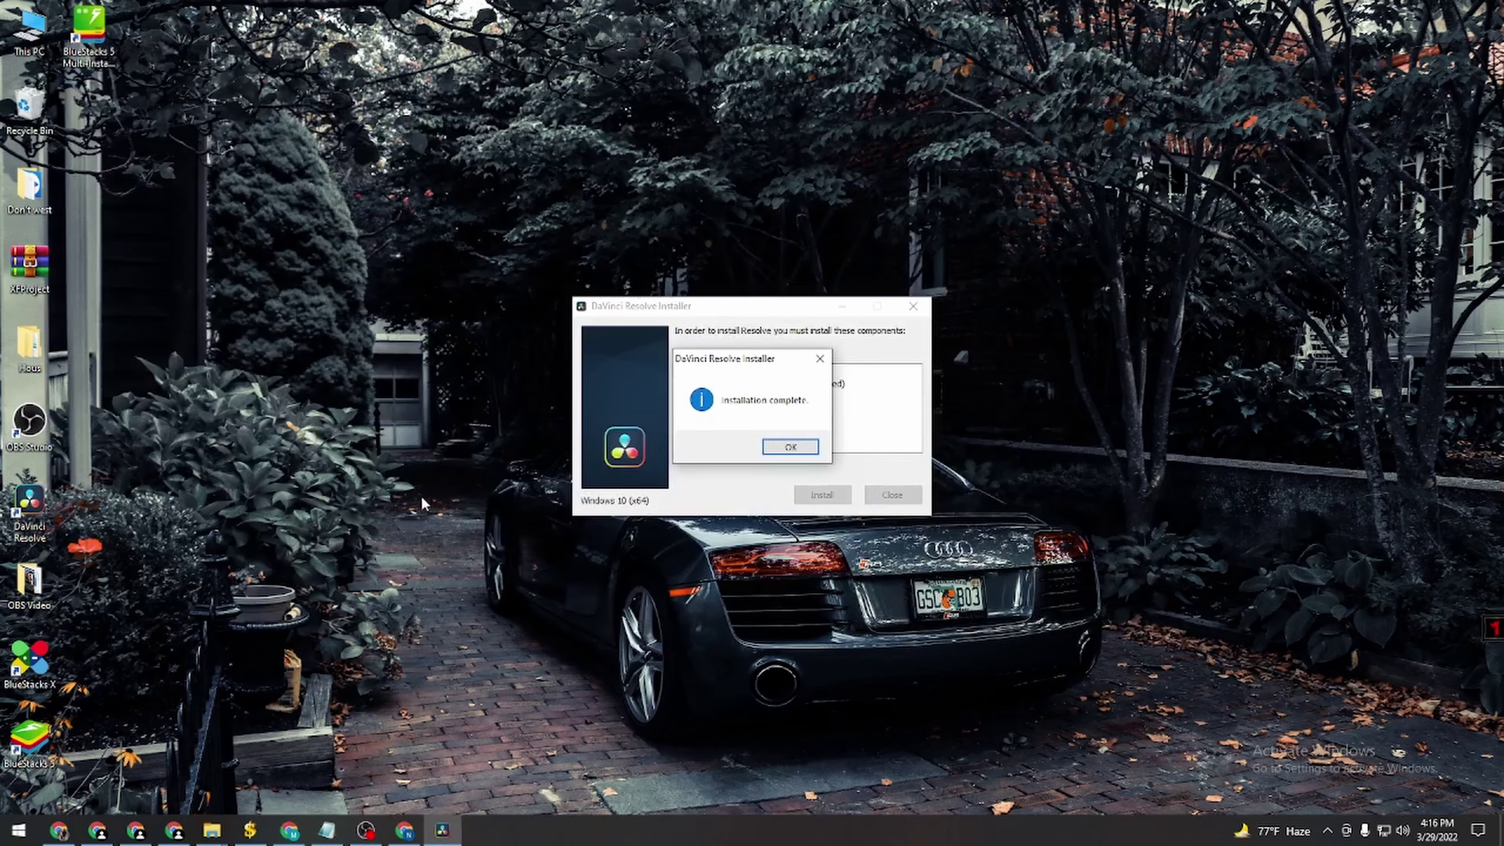
pyautogui.click(805, 449)
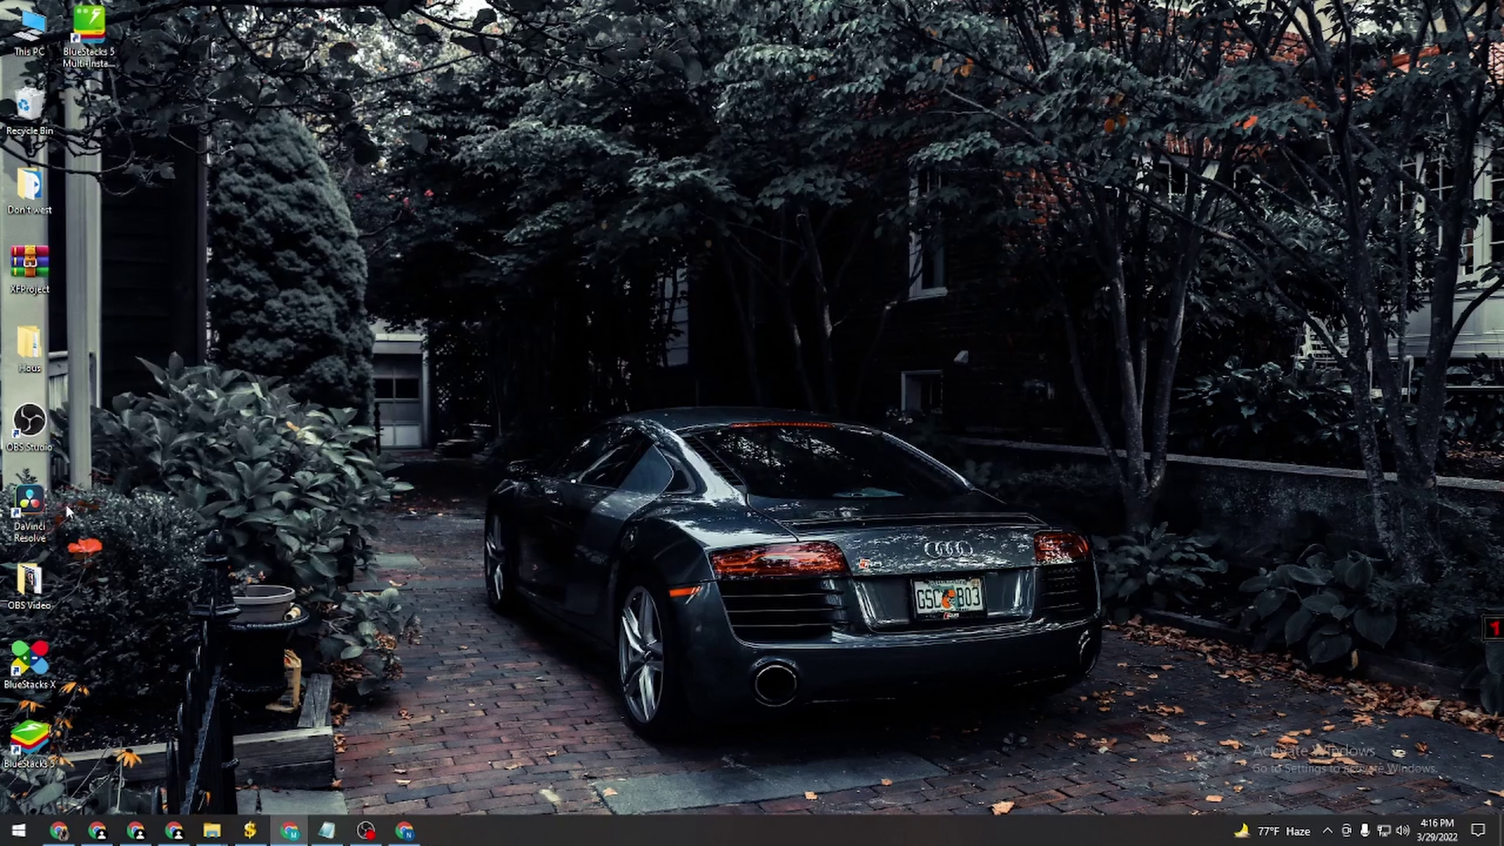
# Step: Launch DaVinci Resolve 17 and open Untitled Project in a maximized window
pyautogui.doubleClick(39, 520)
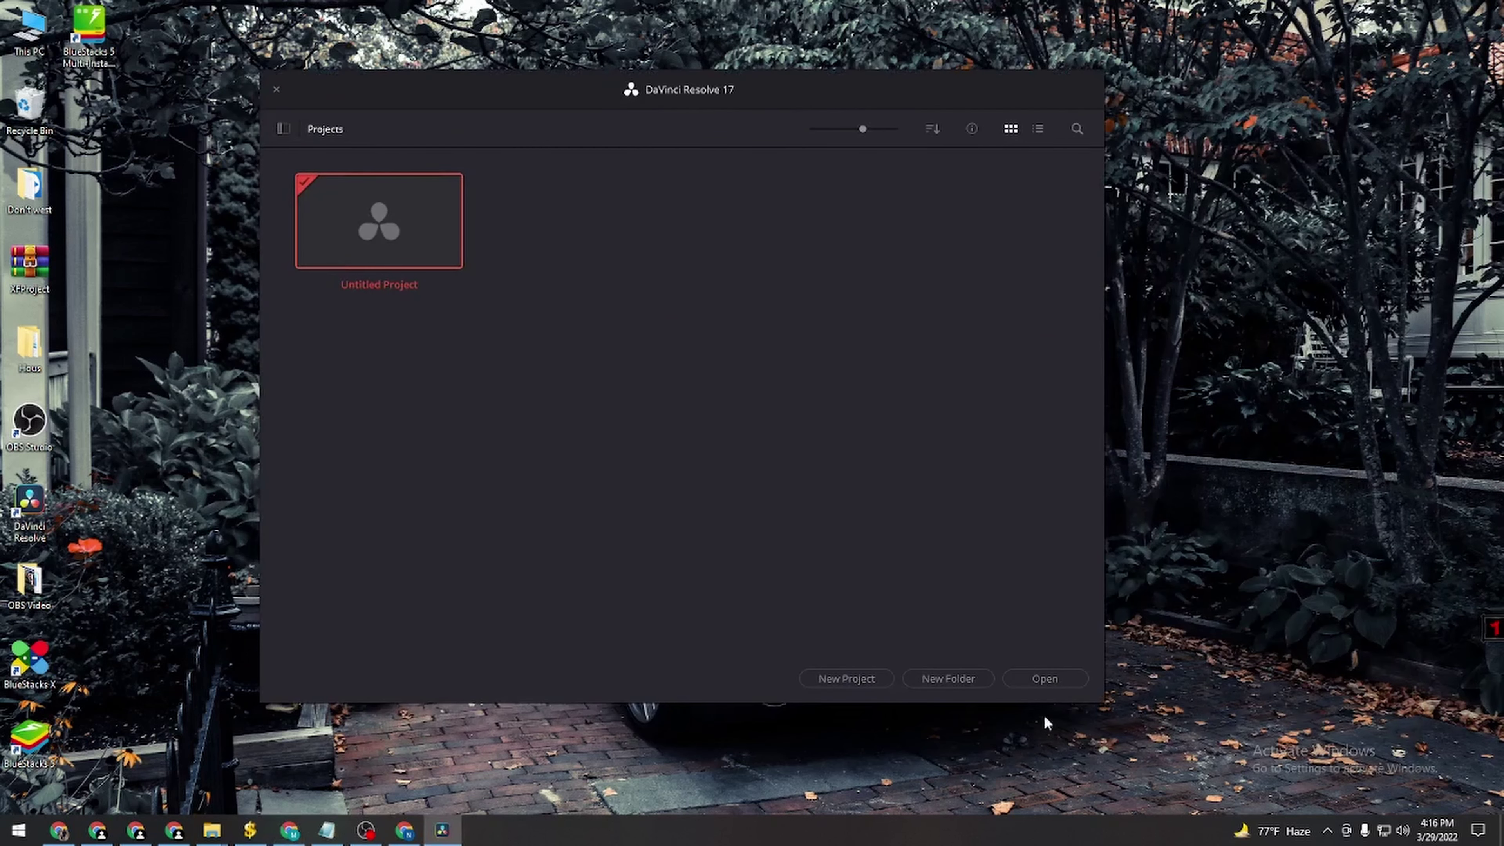
pyautogui.click(1052, 681)
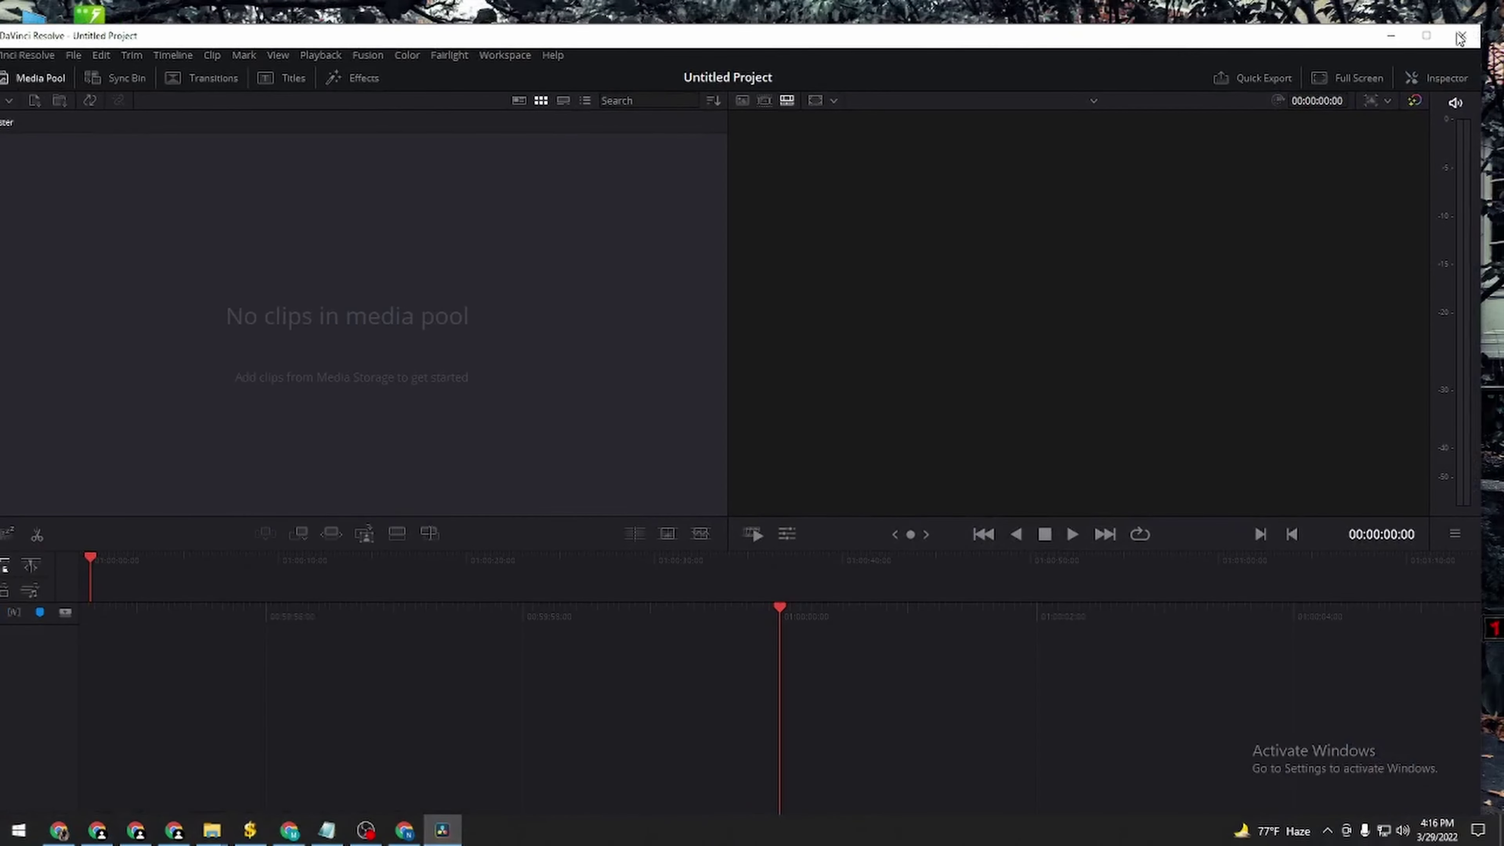
pyautogui.click(1426, 36)
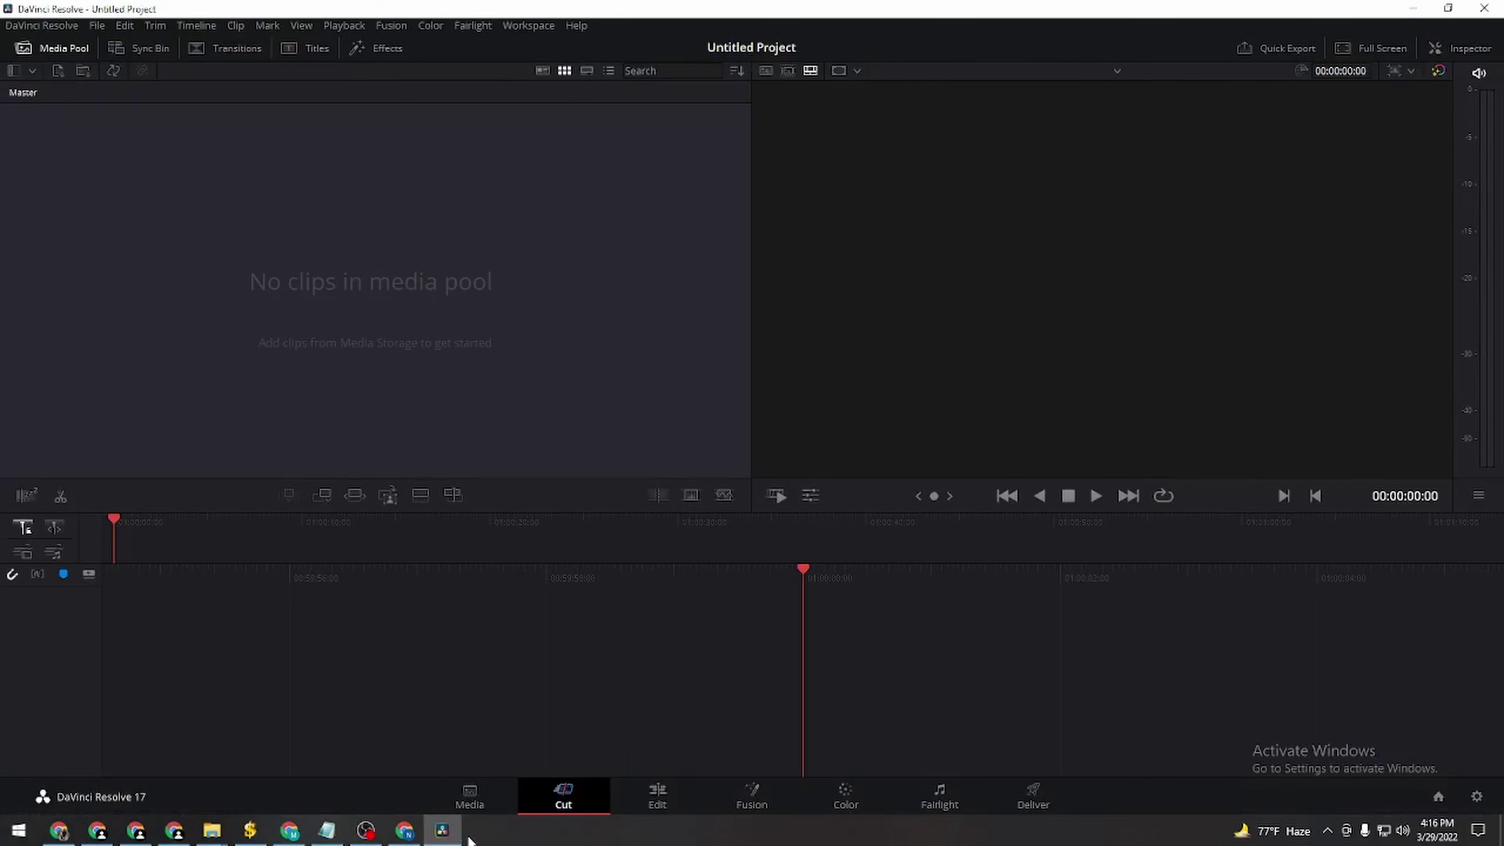
# Step: Examine the File commands and the layouts of the Media, Cut, Edit, Fusion, Color, Fairlight and Deliver pages
pyautogui.click(468, 803)
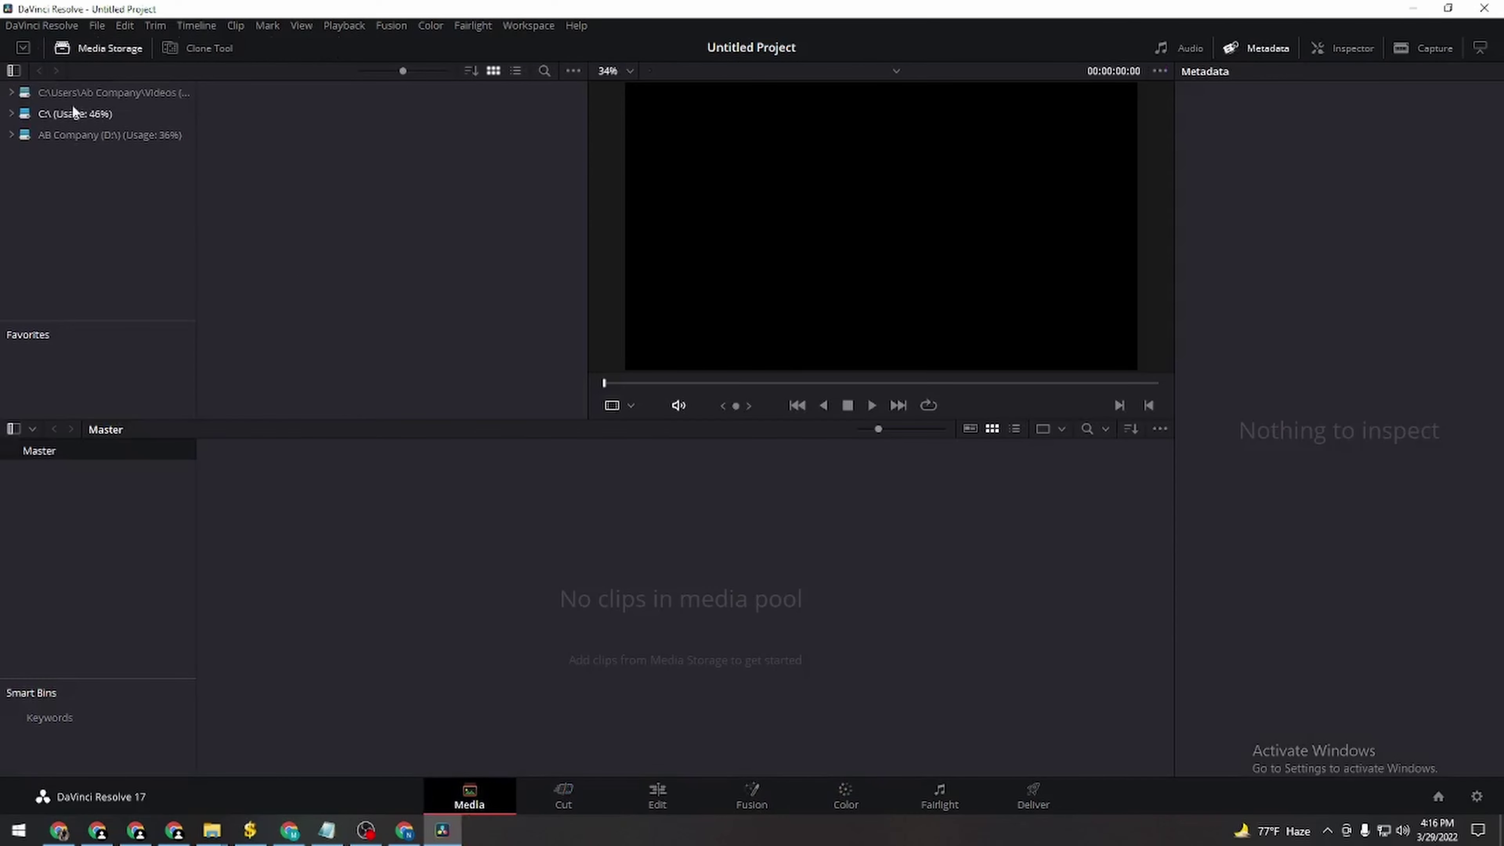
pyautogui.click(96, 26)
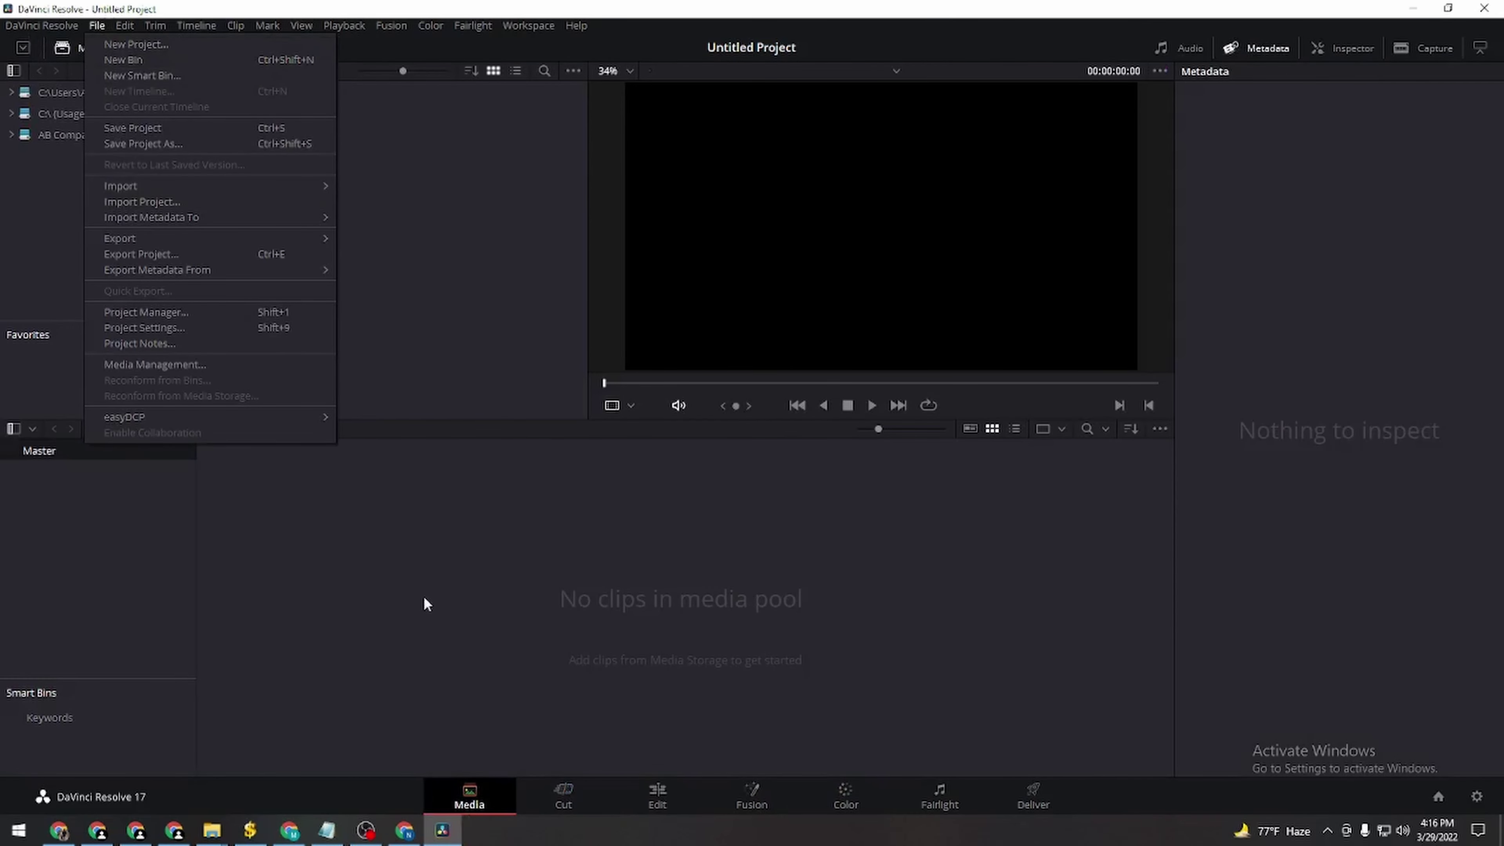
pyautogui.click(567, 802)
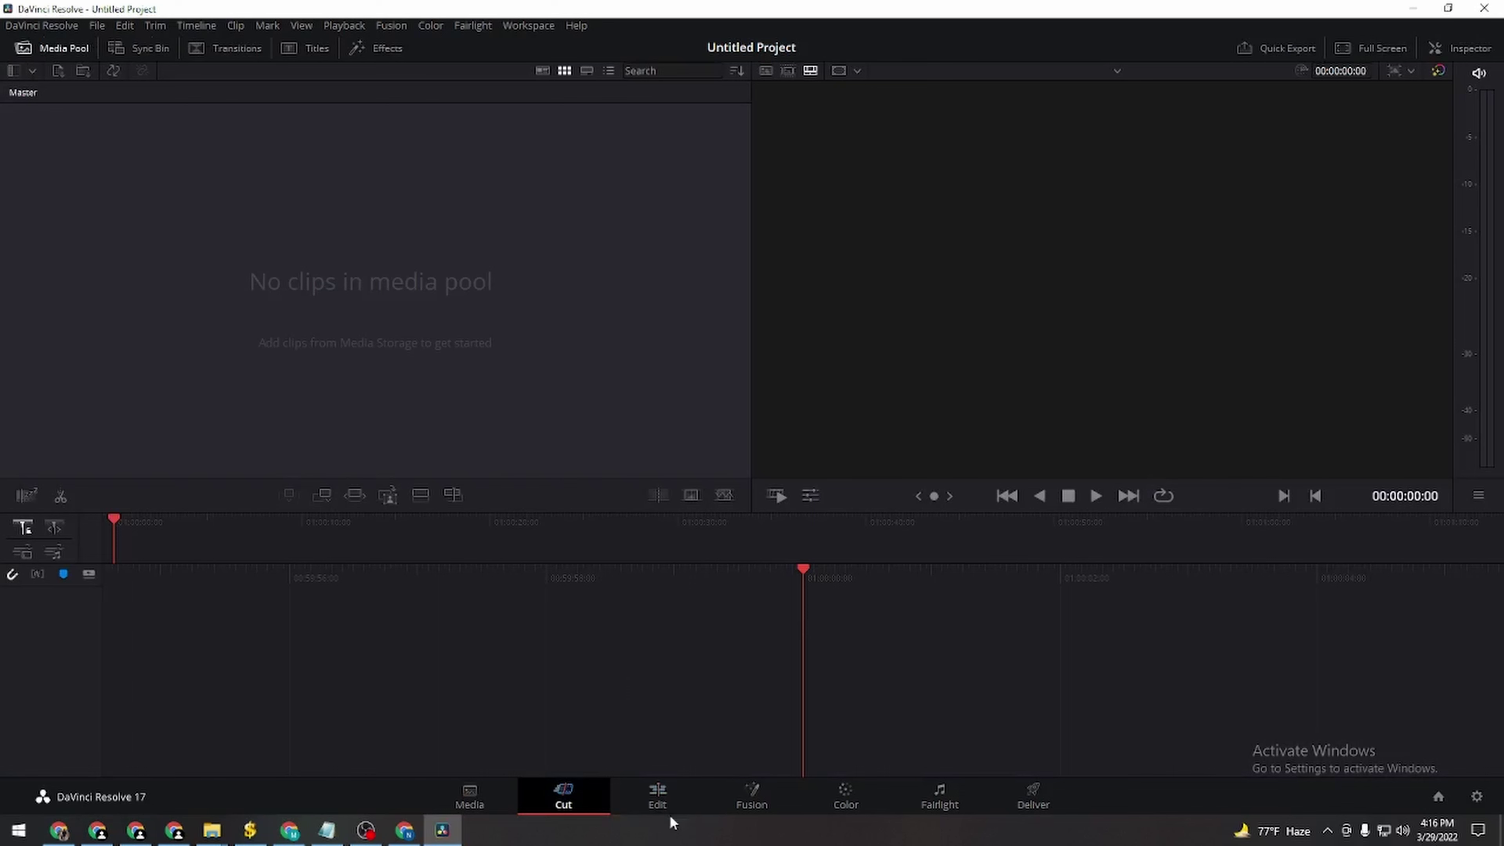
pyautogui.click(648, 803)
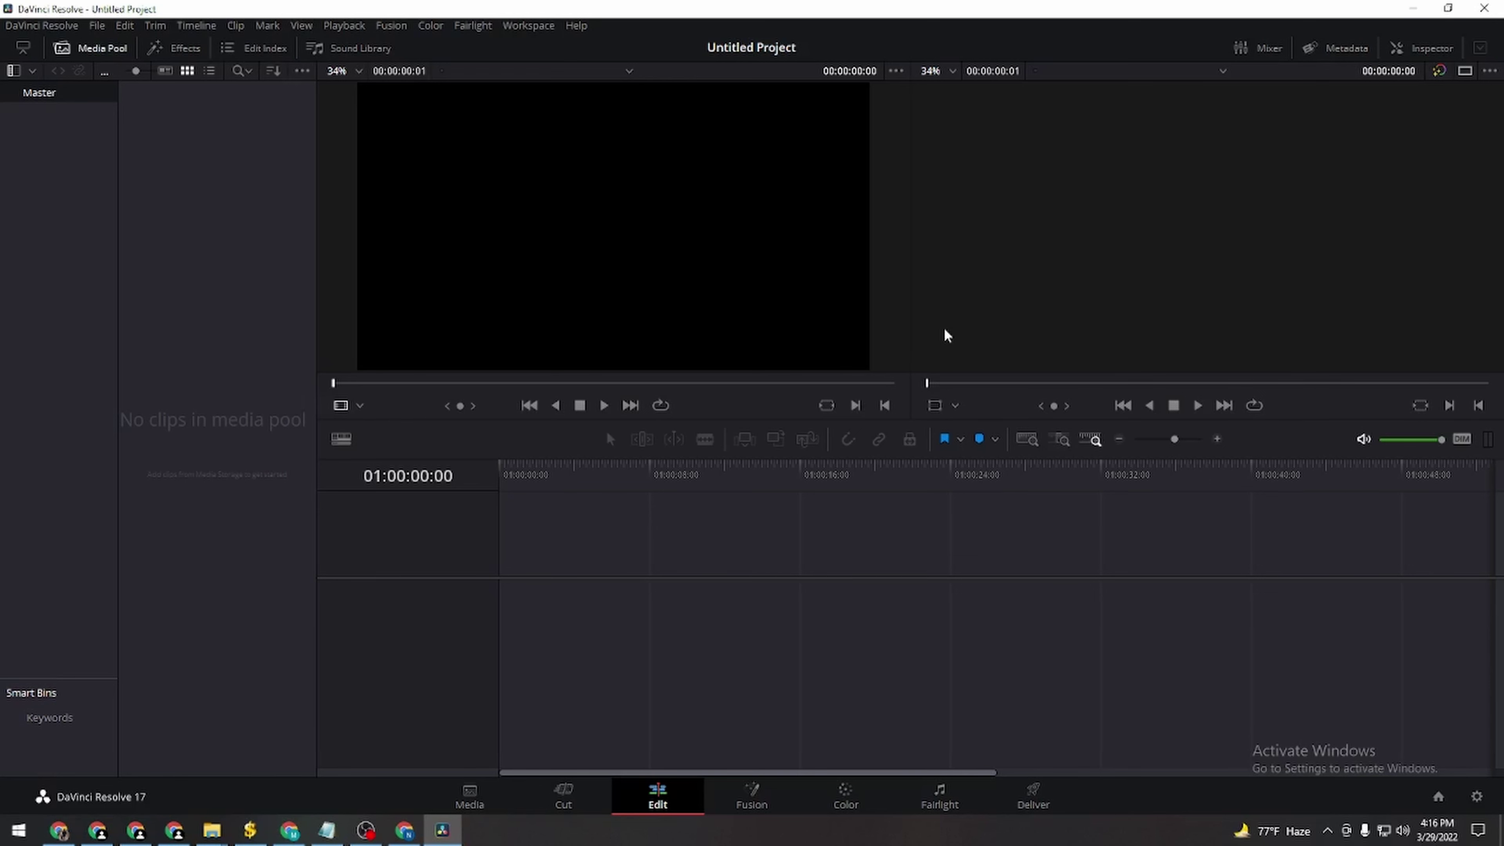
pyautogui.click(752, 796)
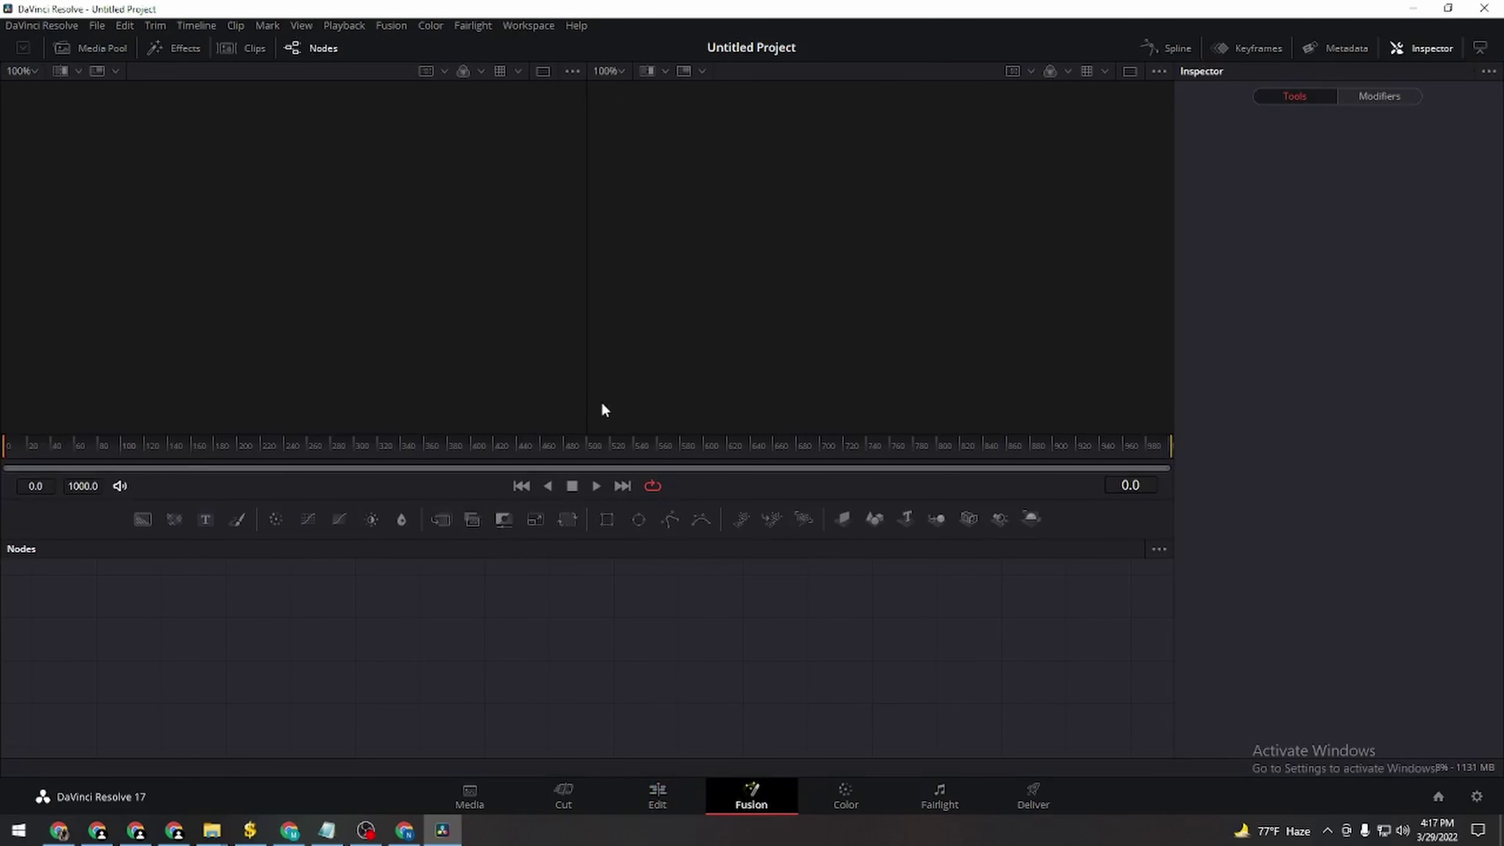
pyautogui.click(851, 798)
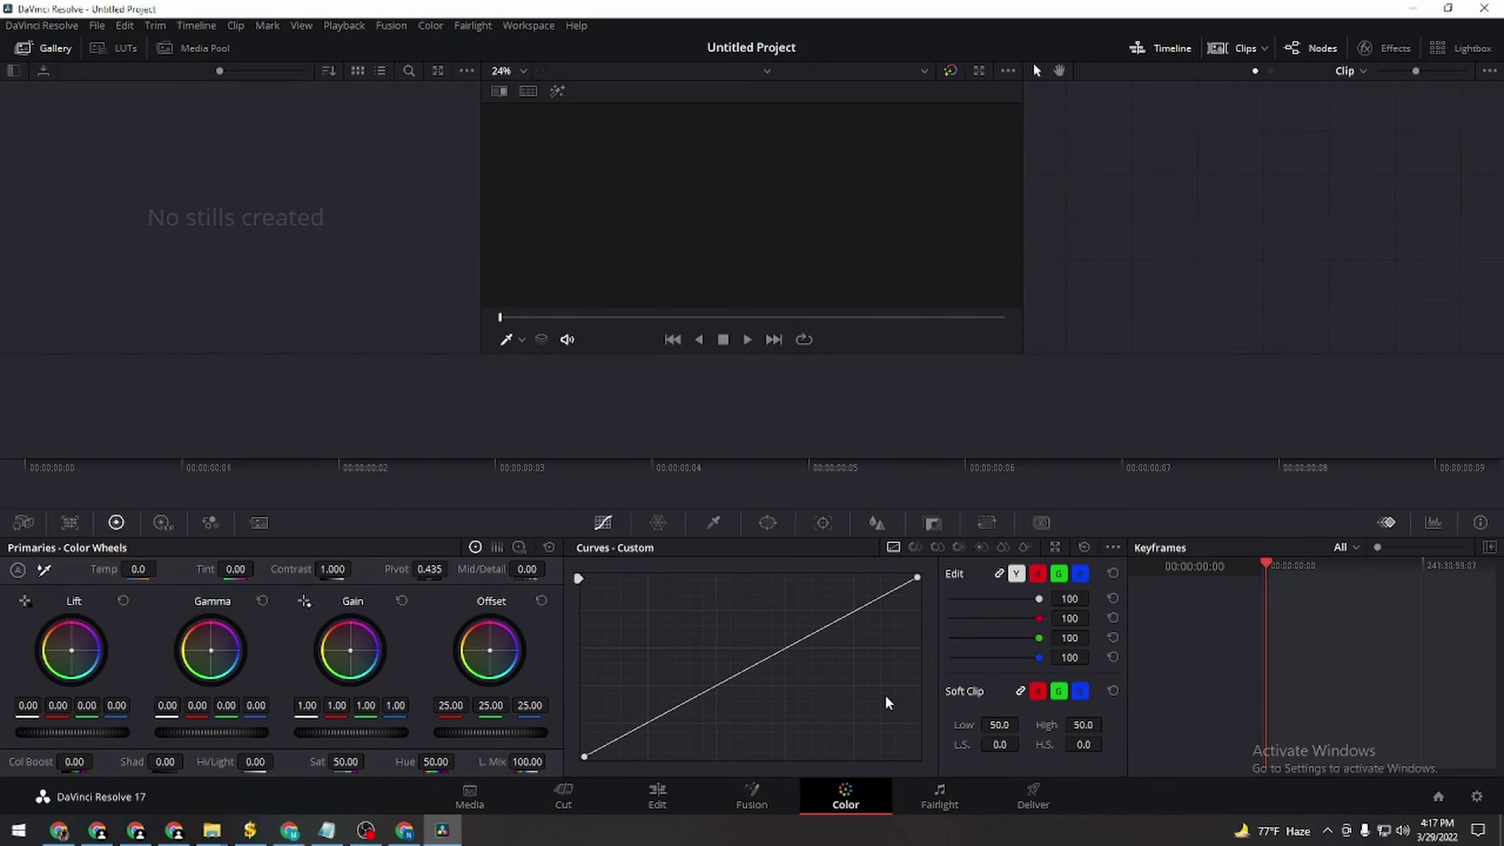
pyautogui.click(944, 800)
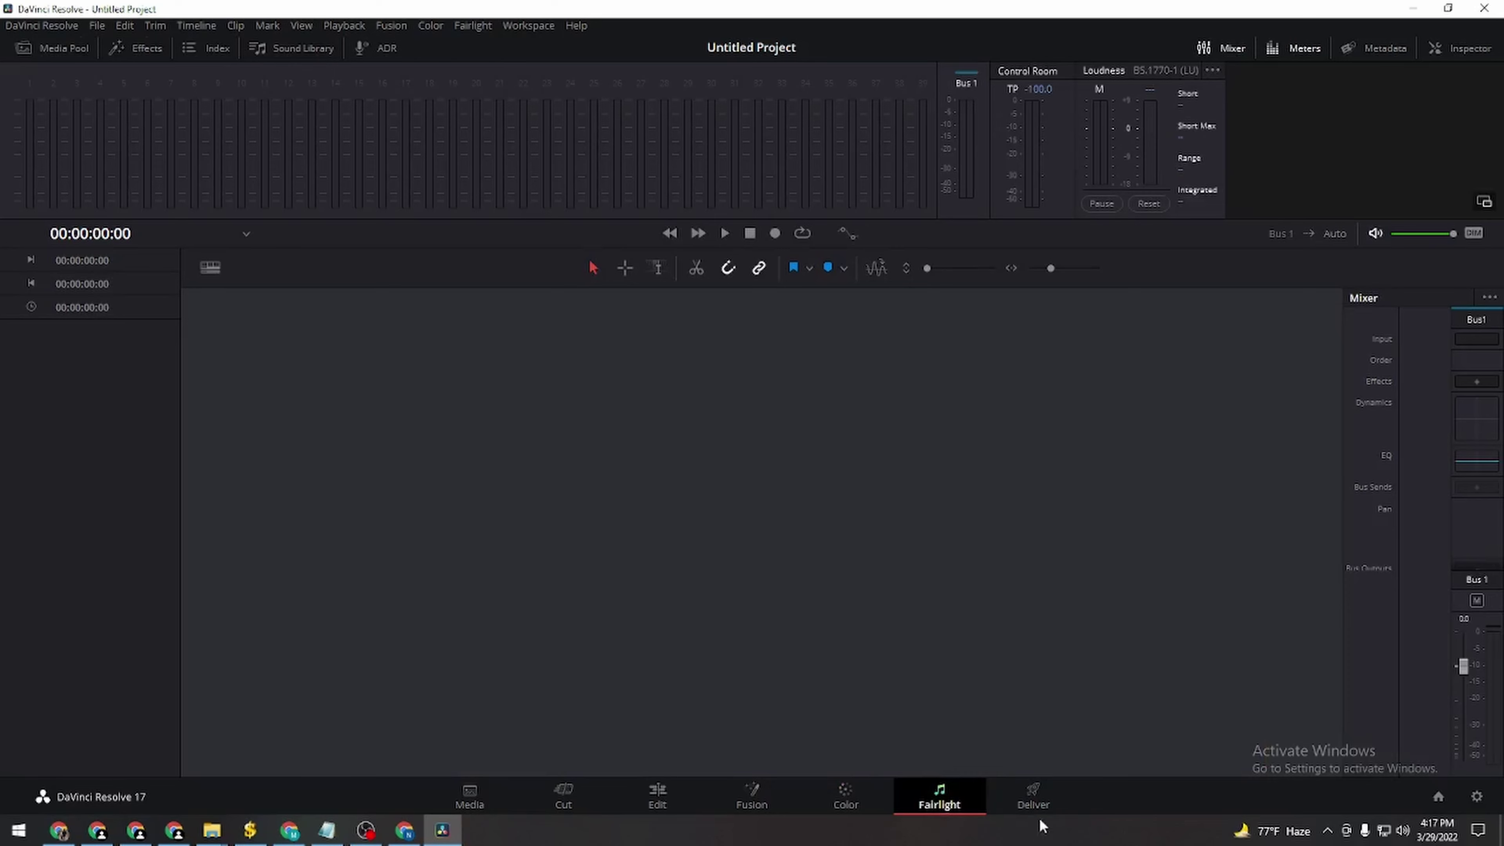
pyautogui.click(1032, 804)
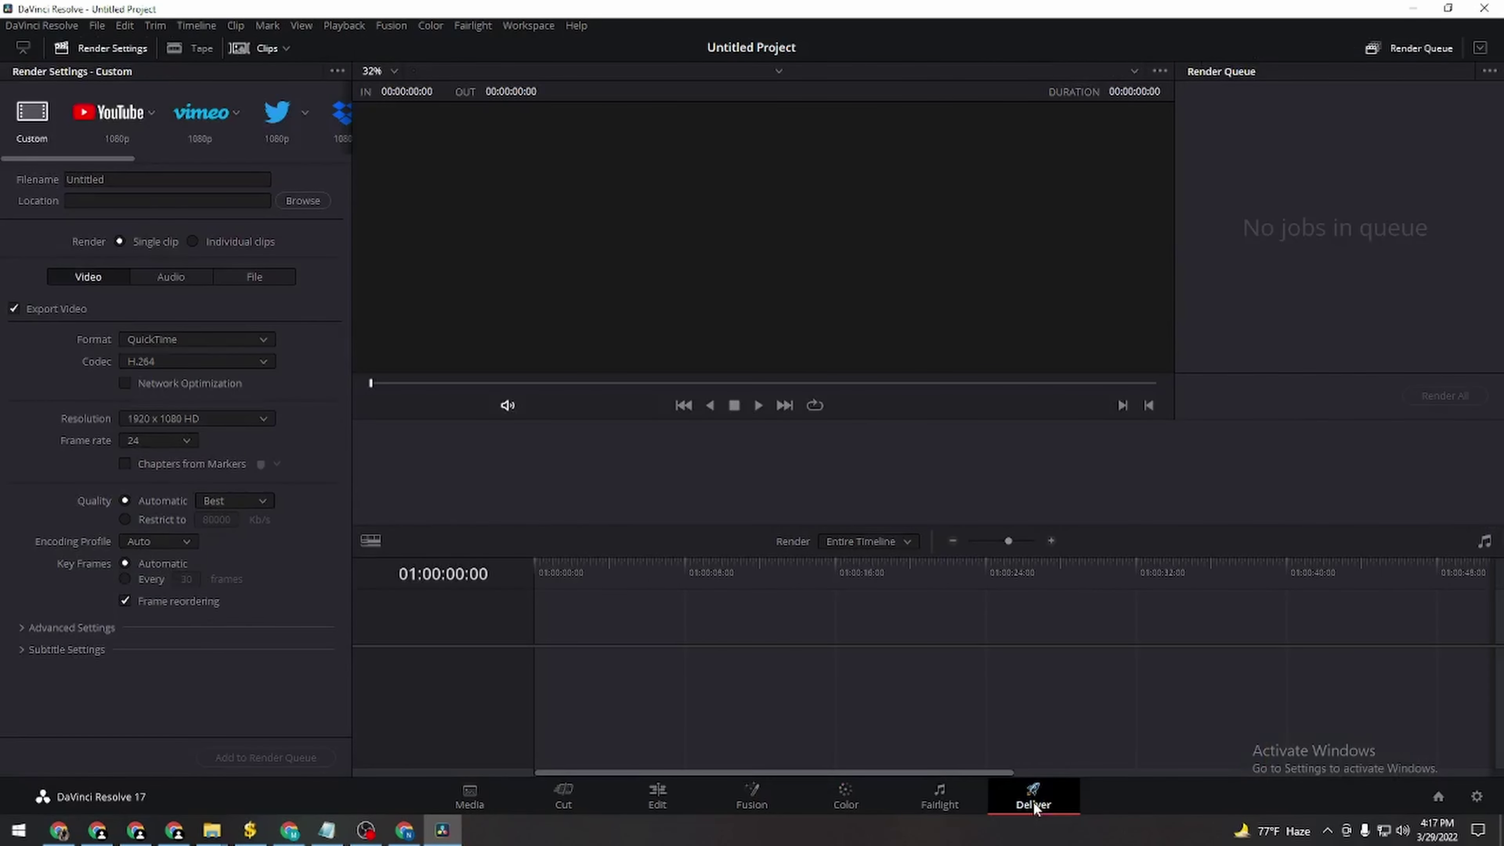